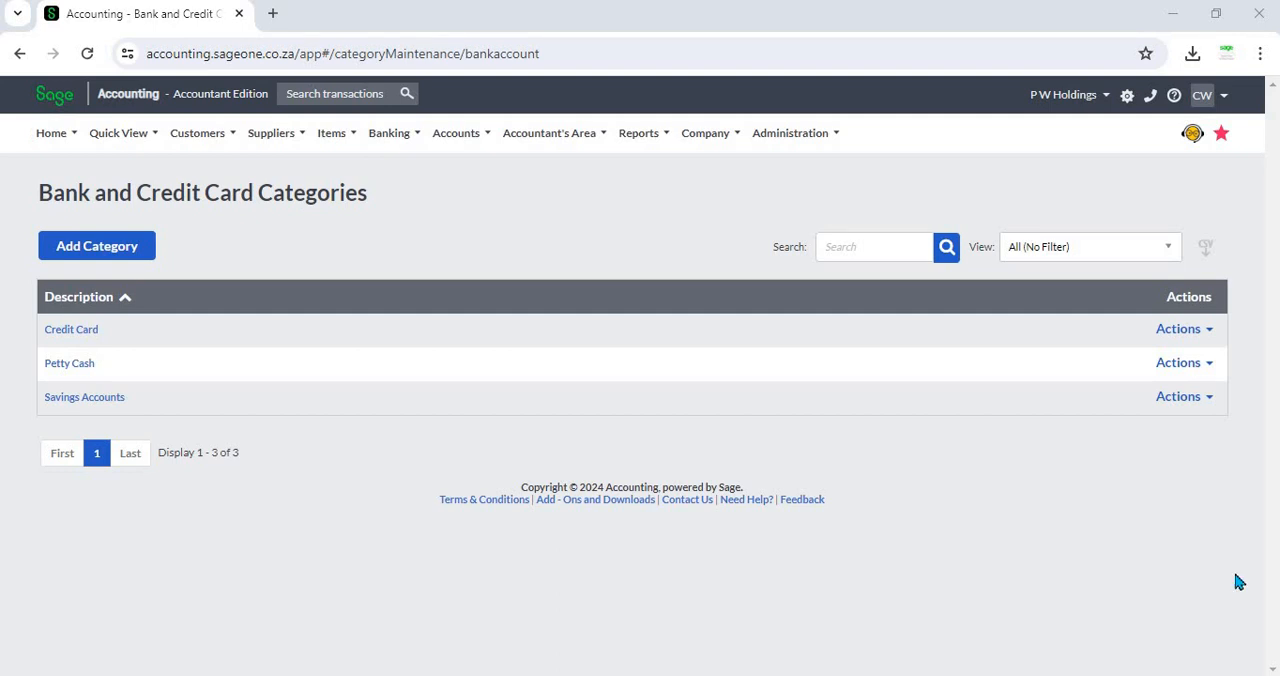
Step: Open the list of bank and credit card categories
mouse_move(393, 134)
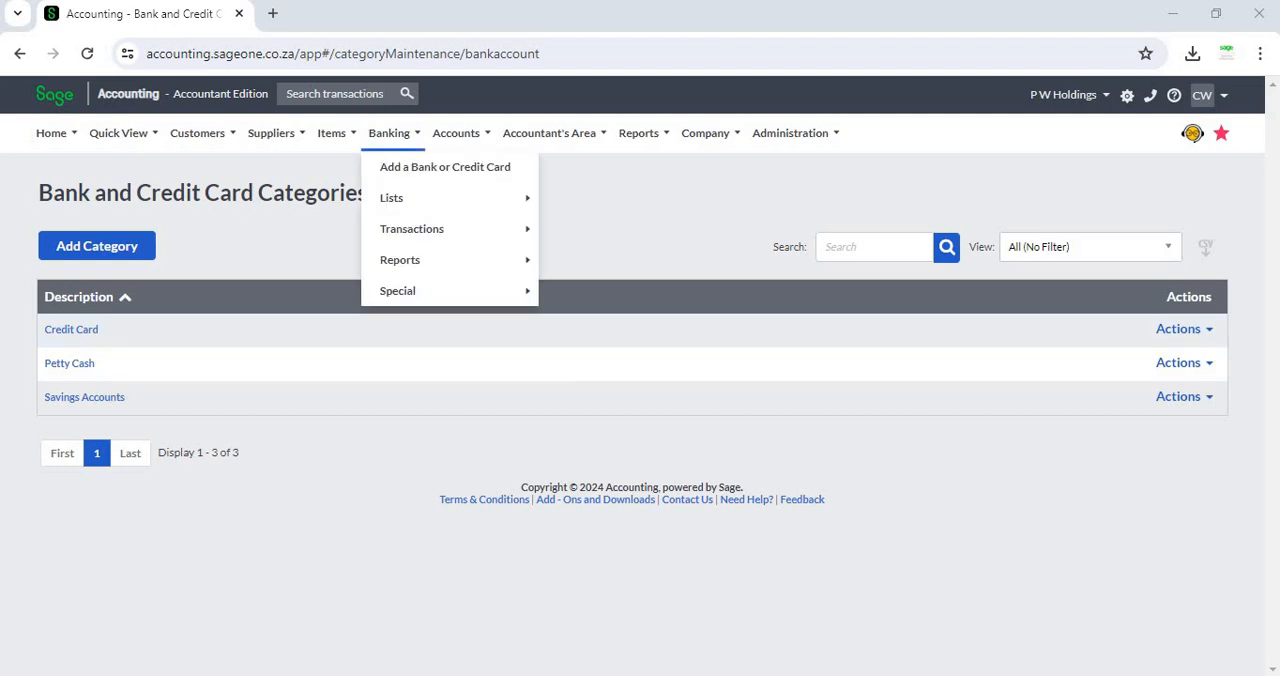
mouse_move(392, 198)
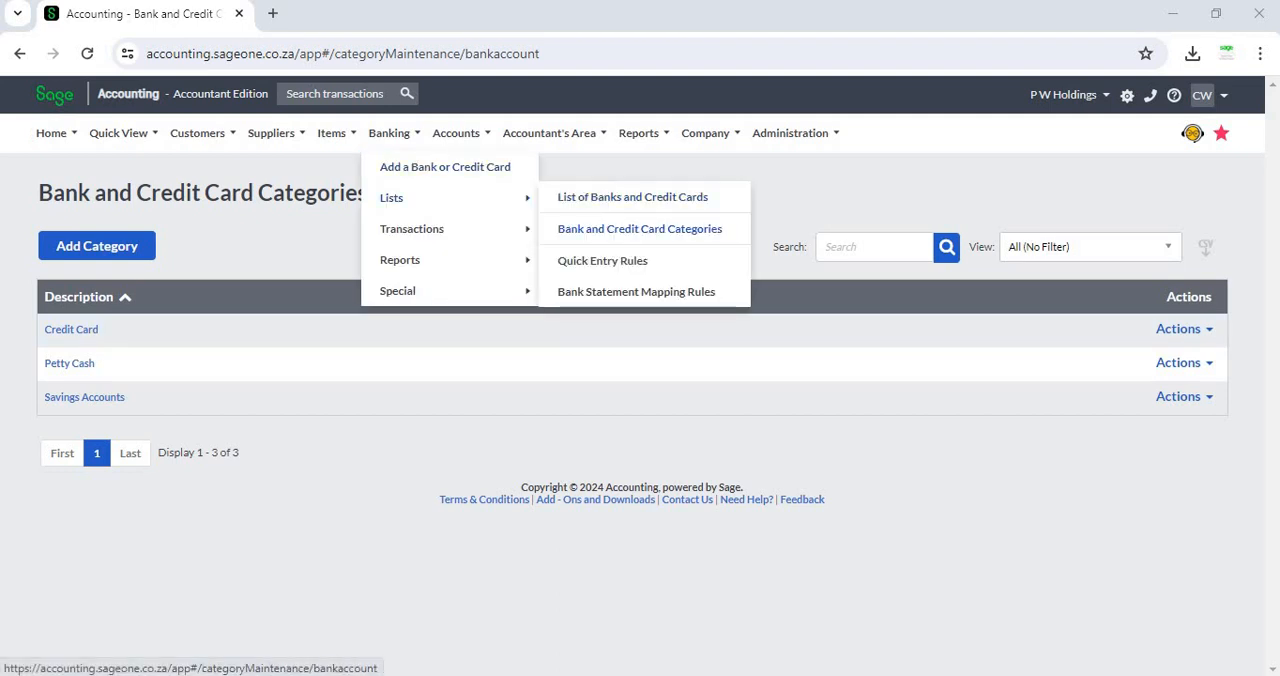
left_click(640, 229)
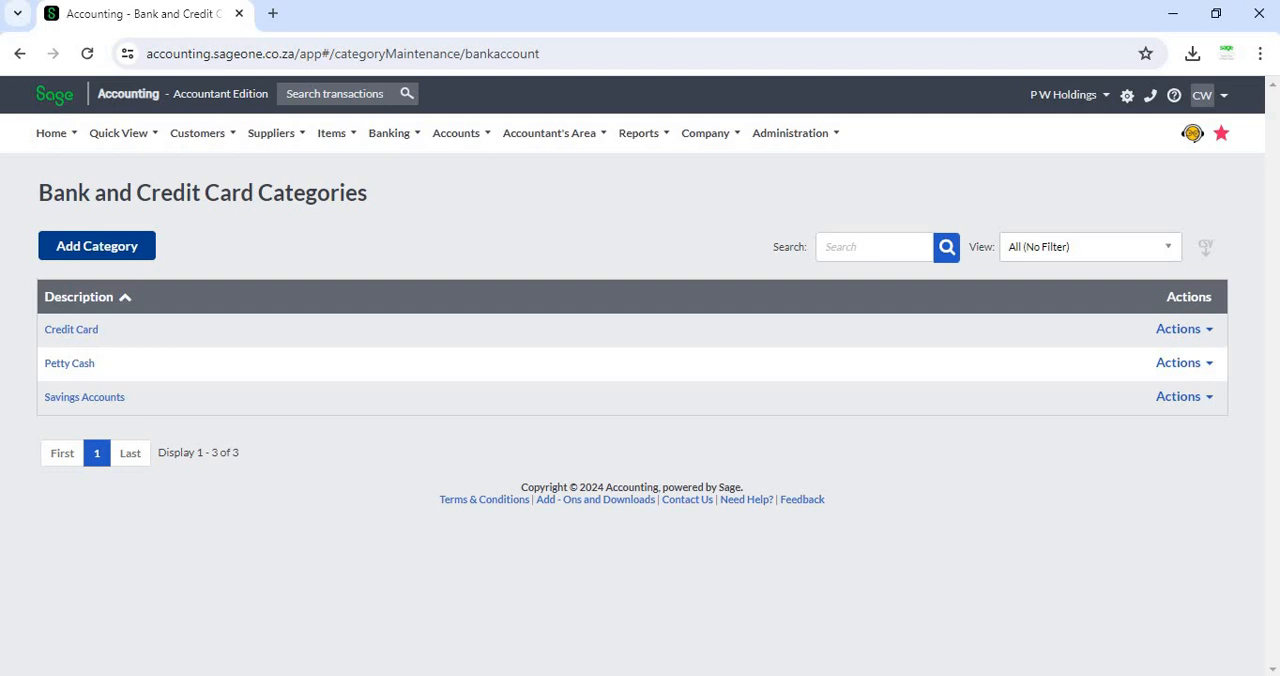
Step: Add and save a bank and credit card category named Fixed Deposit, and refresh the category list
left_click(96, 245)
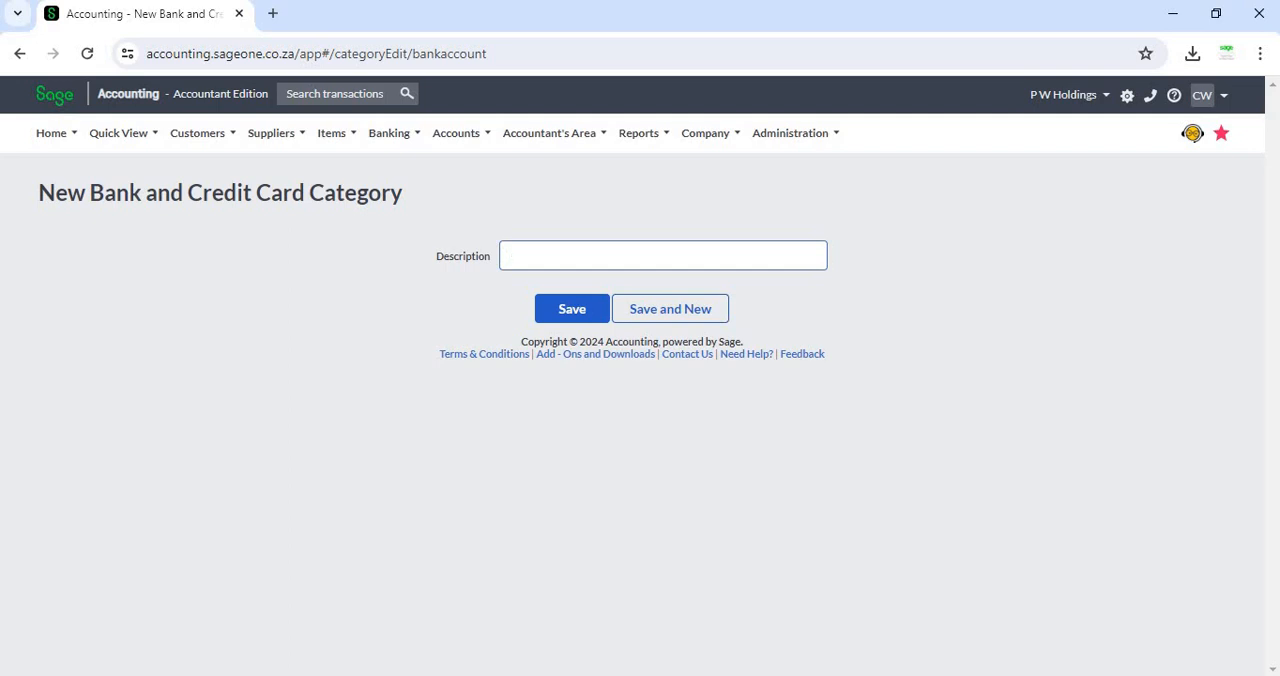
type("F")
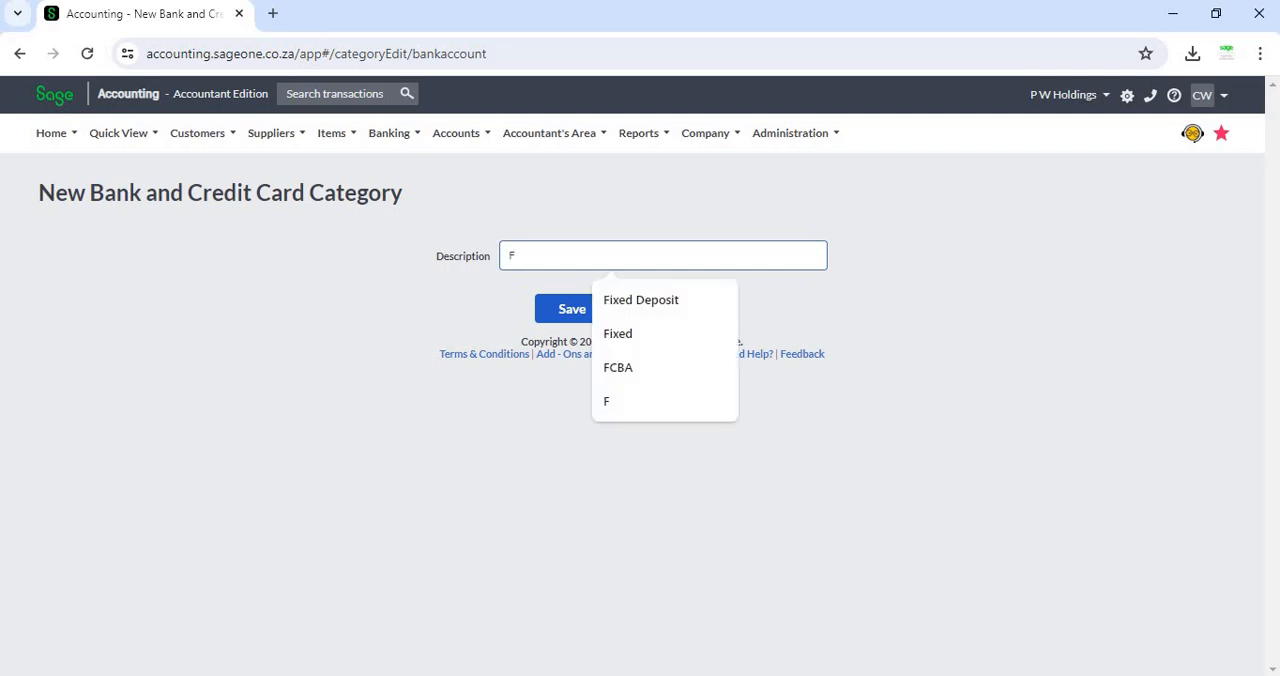
key("Down")
key("Return")
left_click(572, 309)
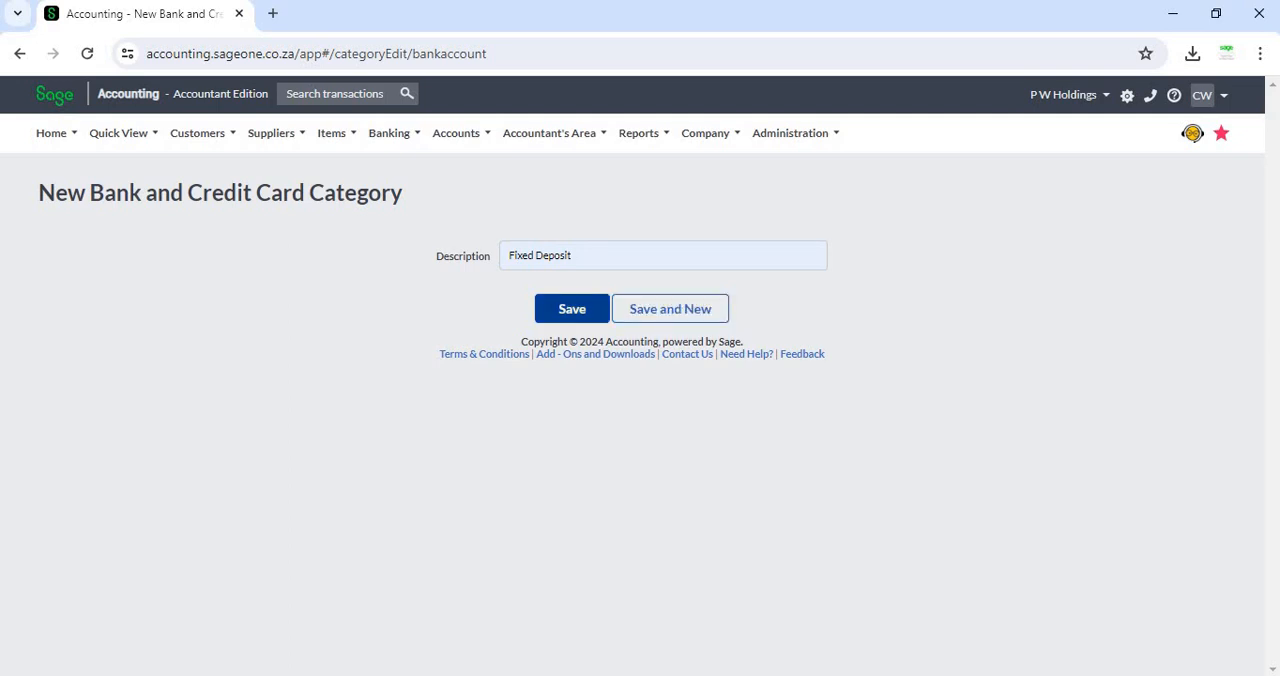
left_click(572, 308)
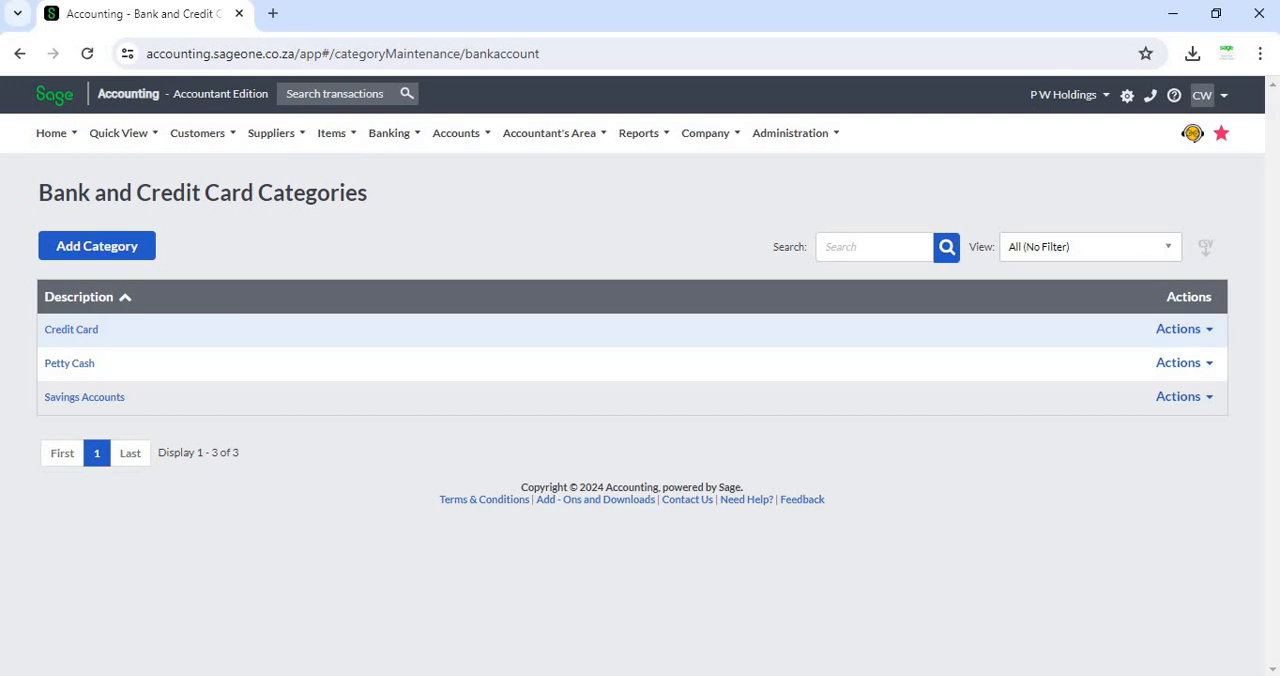
left_click(87, 53)
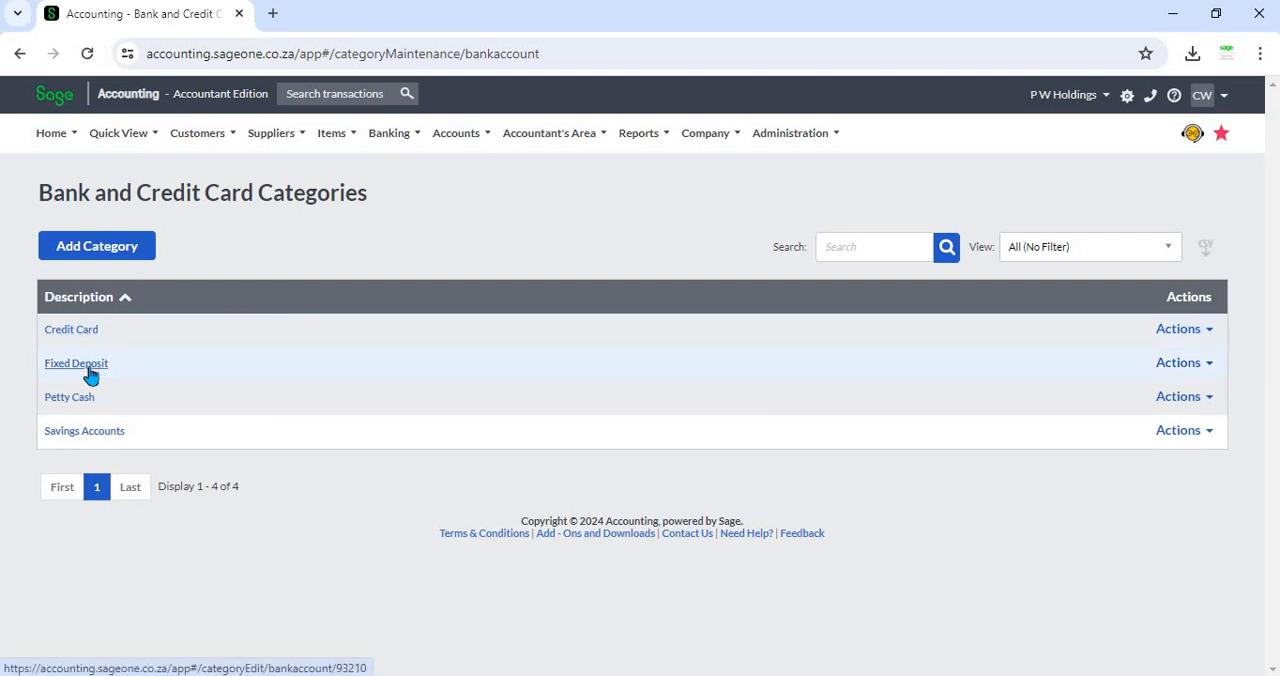
Step: Add a category named Savings Account 2 and save it with a new blank category form opened
left_click(101, 248)
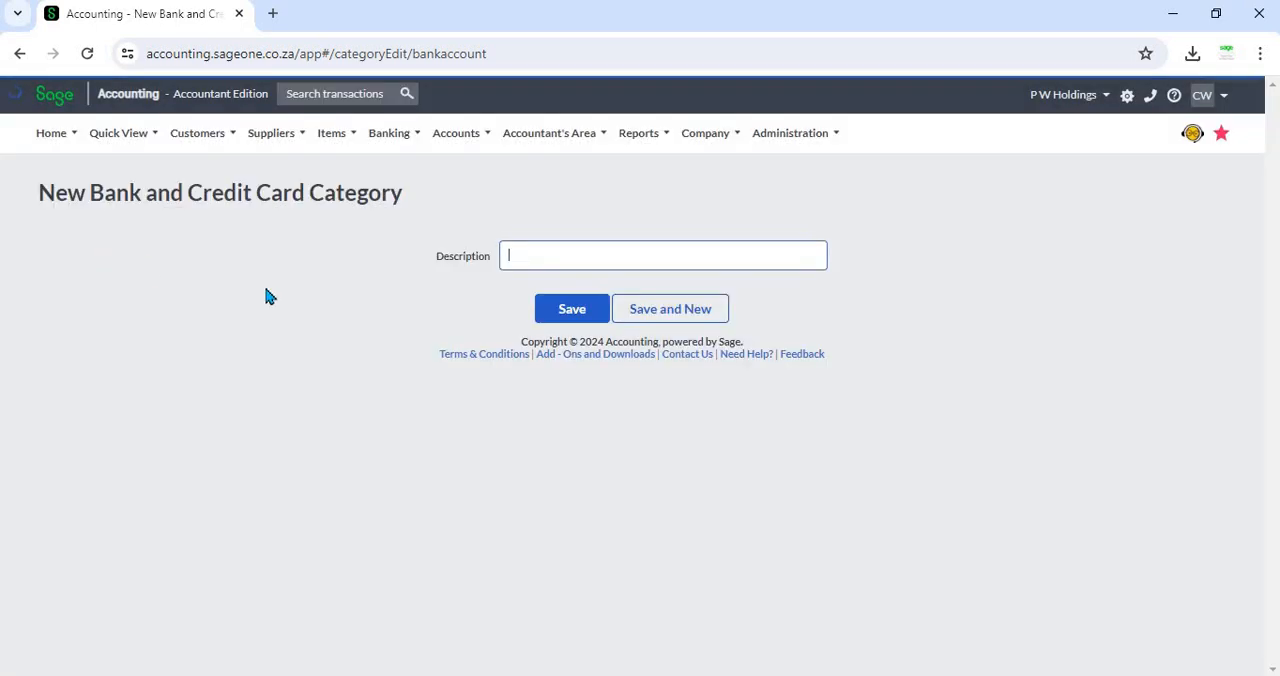
left_click(540, 249)
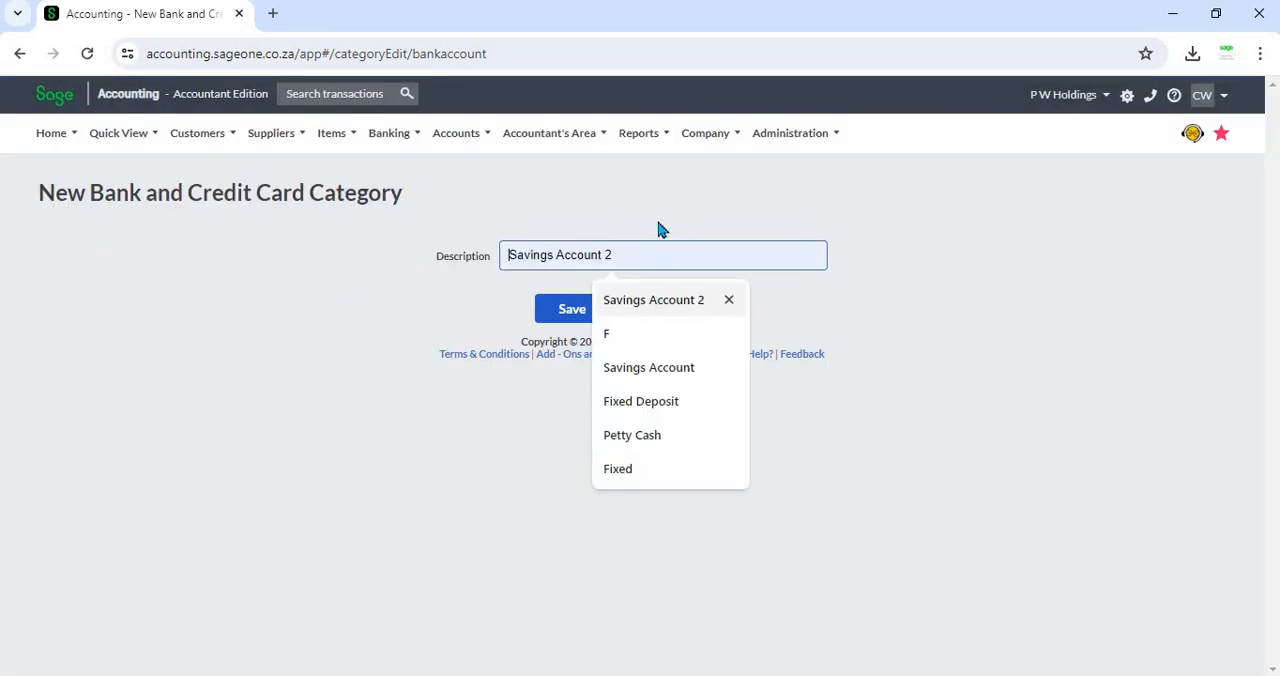
key("Return")
left_click(622, 311)
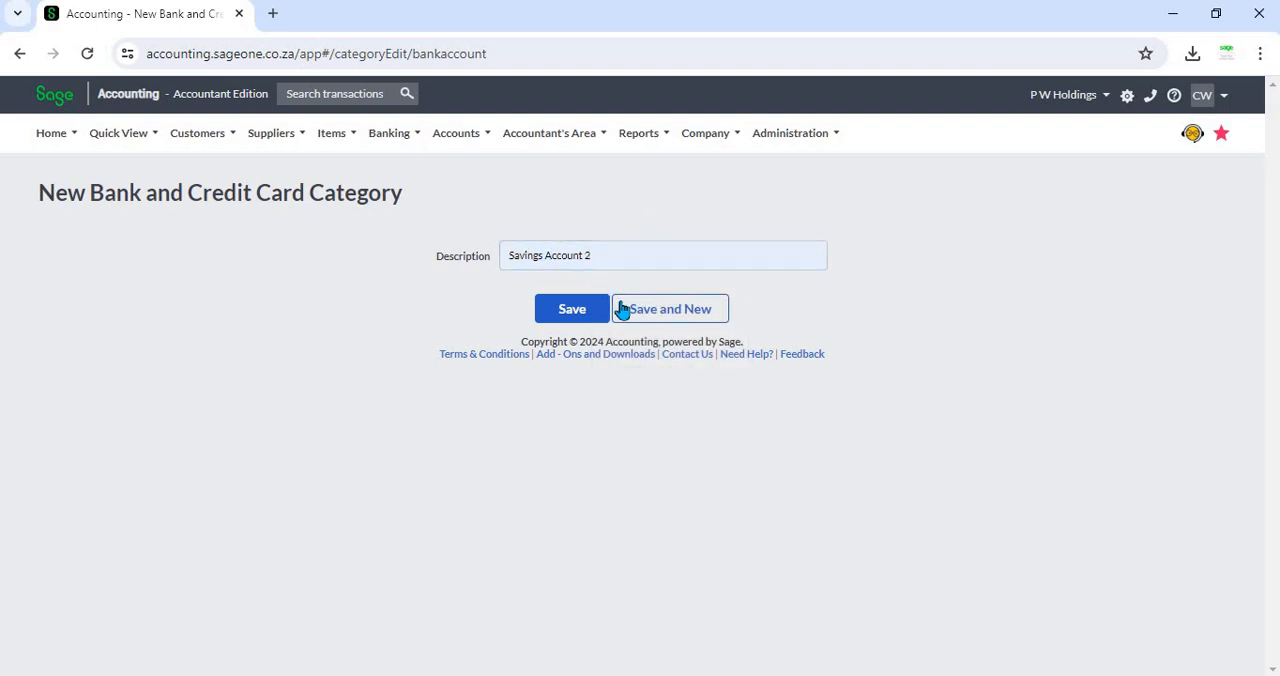
left_click(585, 317)
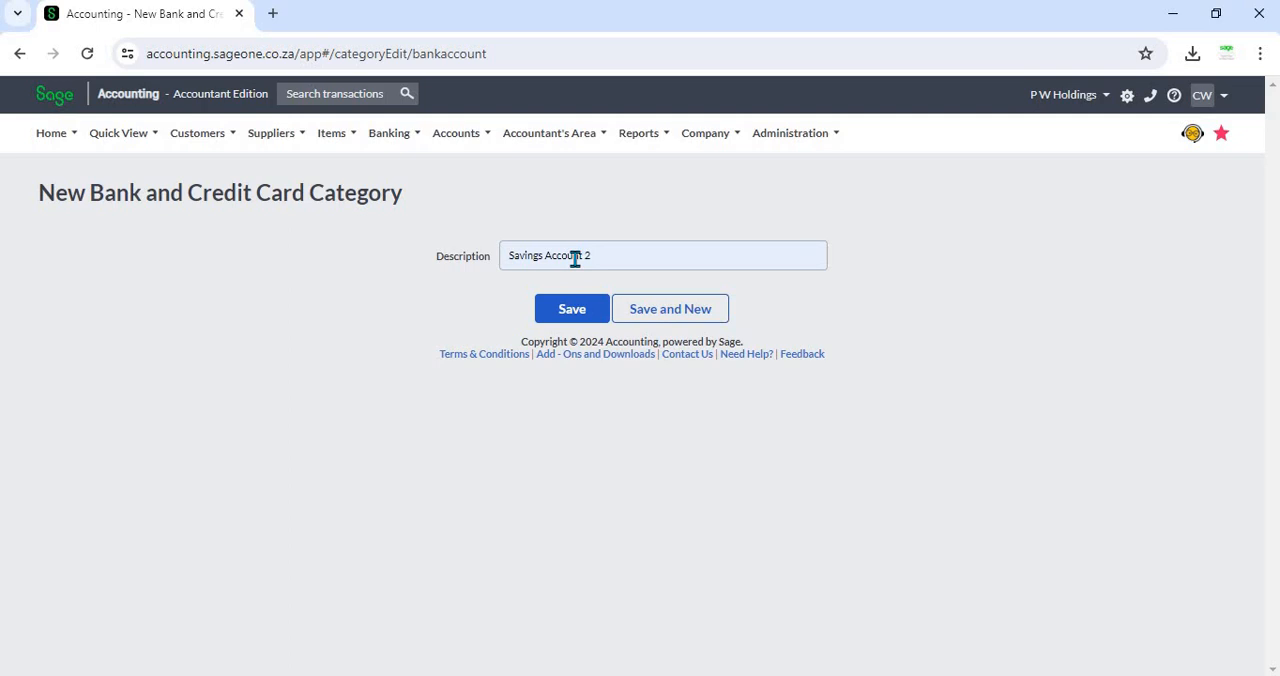
left_click(704, 327)
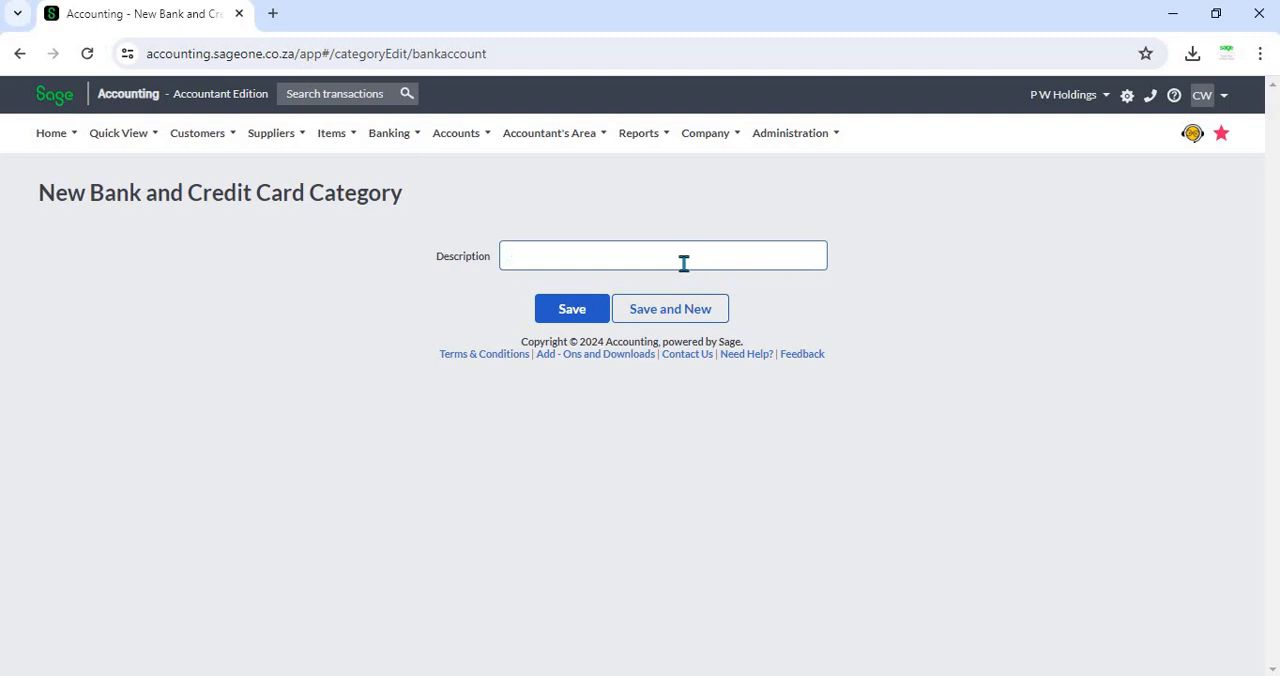
Step: Leave the blank category form and return to the list of bank and credit card categories
left_click(386, 135)
mouse_move(391, 198)
left_click(558, 315)
mouse_move(389, 148)
mouse_move(477, 198)
left_click(594, 231)
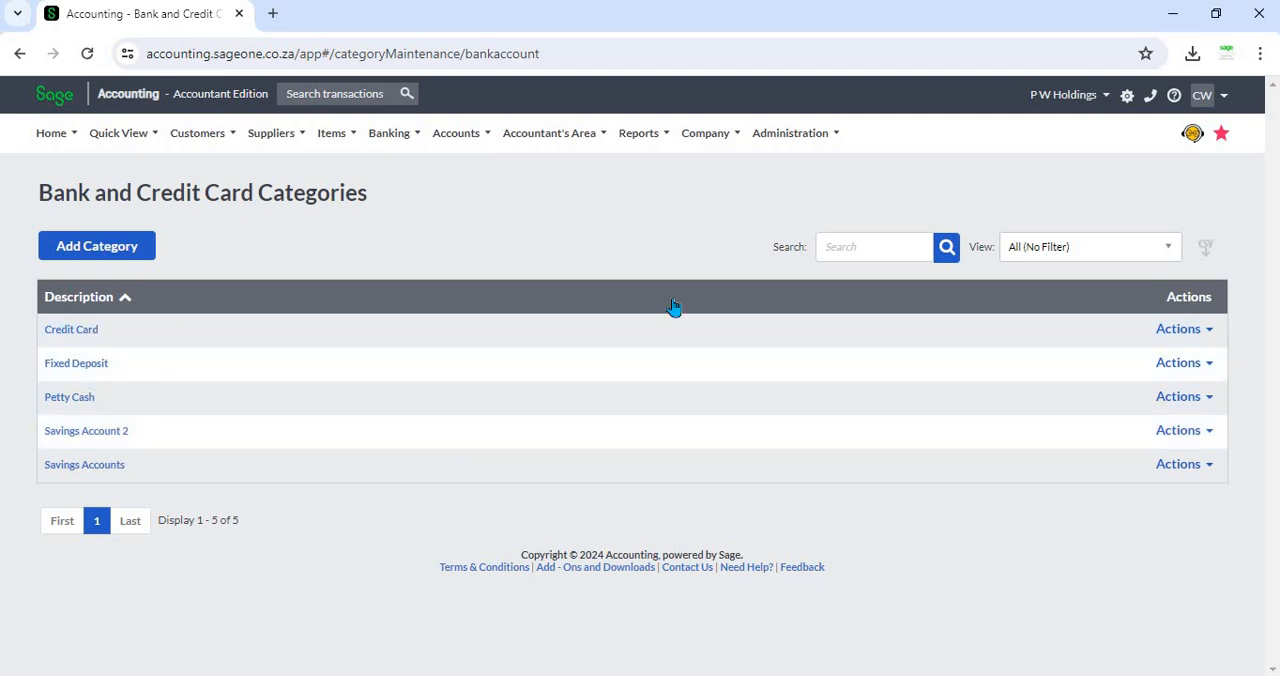
Step: Toggle the category list's description sort between descending and ascending order, ending with ascending
left_click(89, 300)
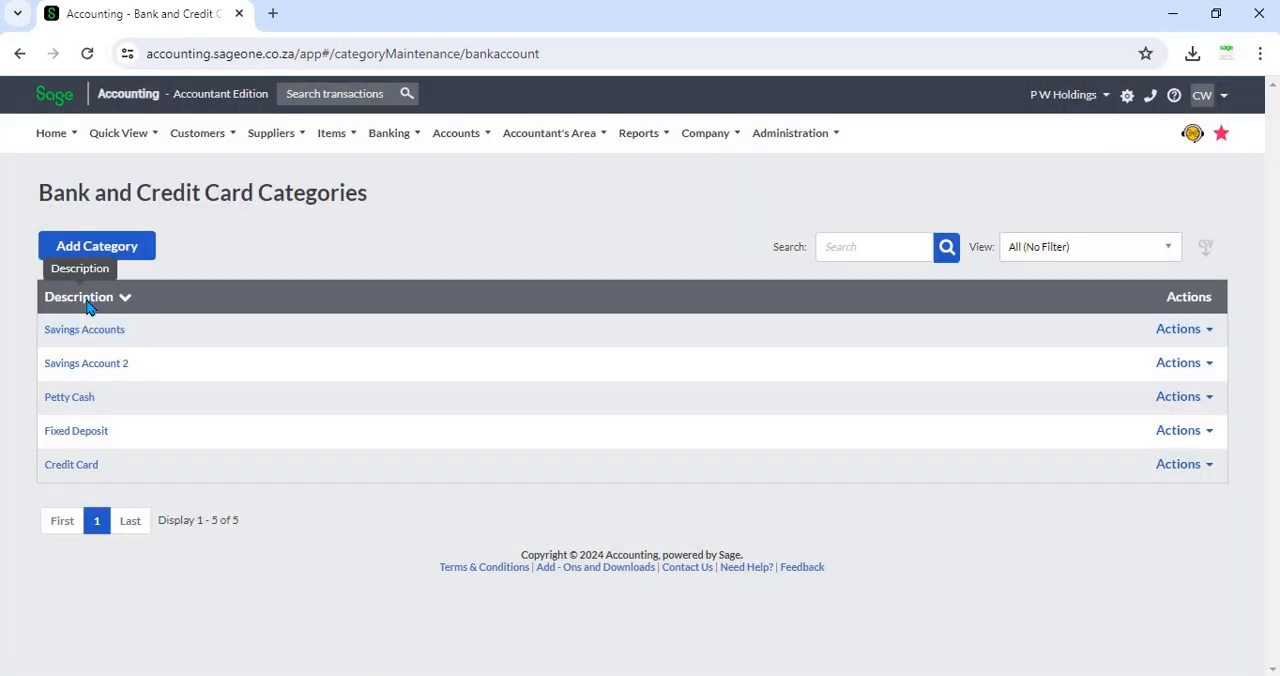
left_click(88, 300)
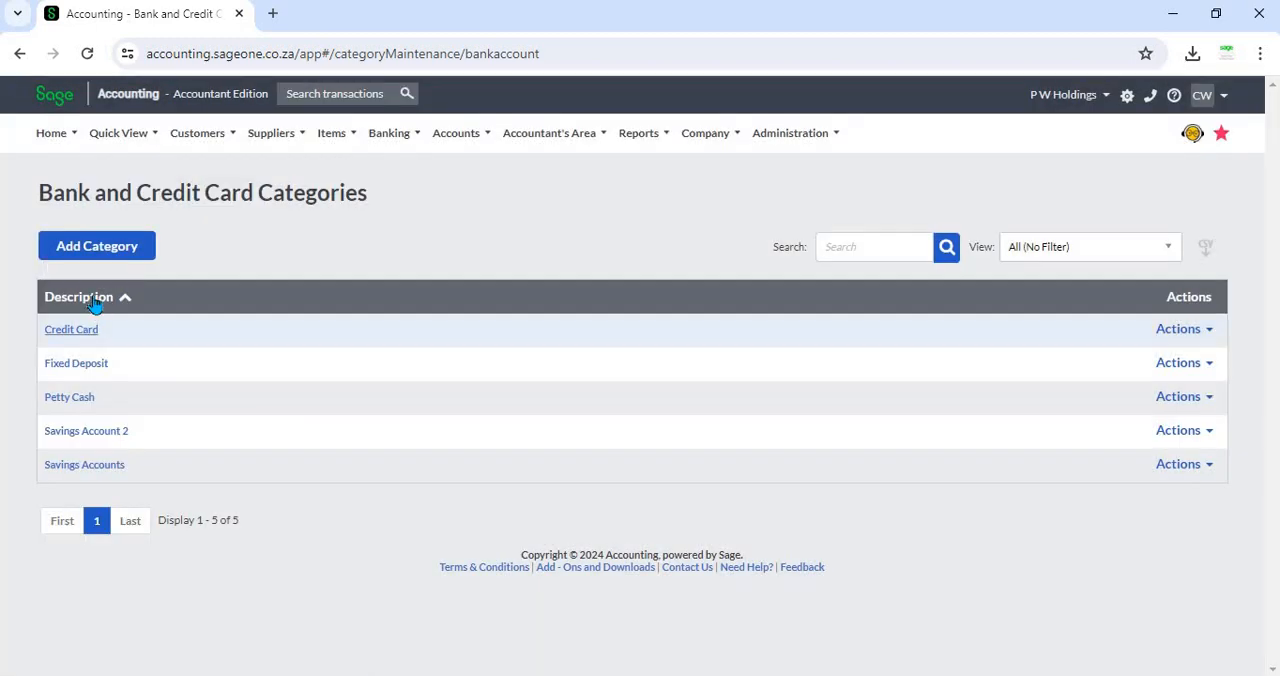
left_click(93, 303)
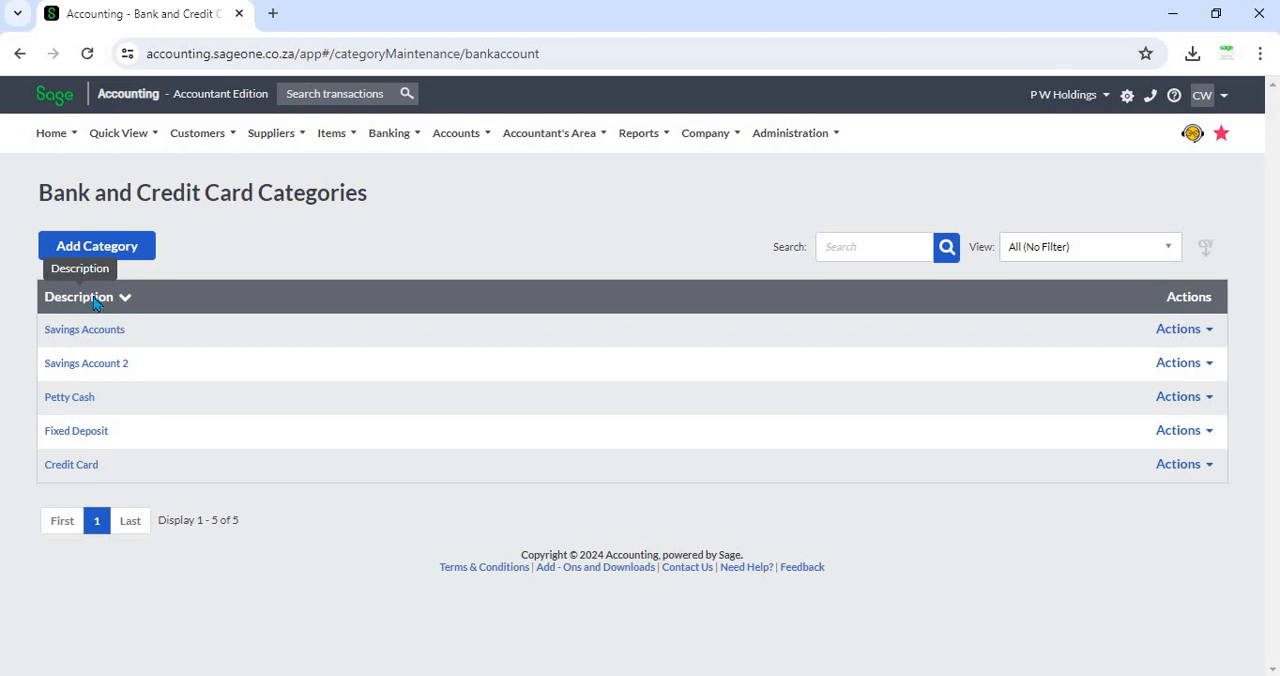
left_click(93, 303)
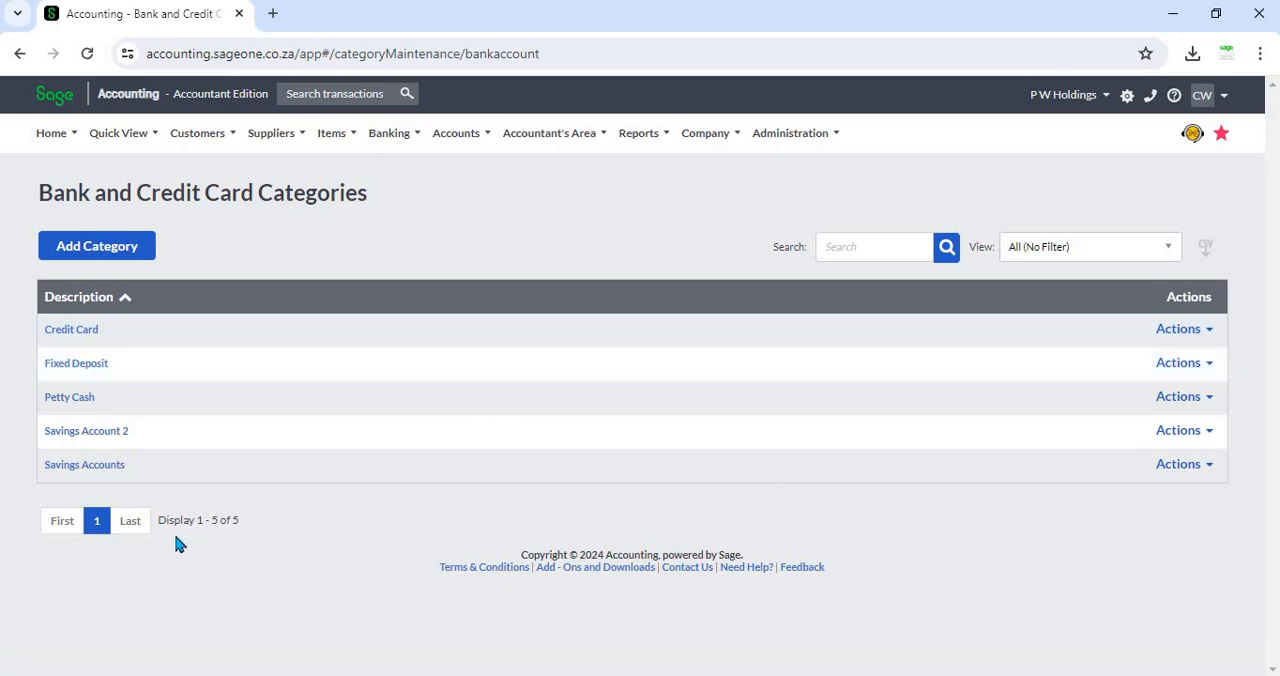
left_click_drag(160, 522, 206, 552)
left_click(197, 534)
triple_click(240, 527)
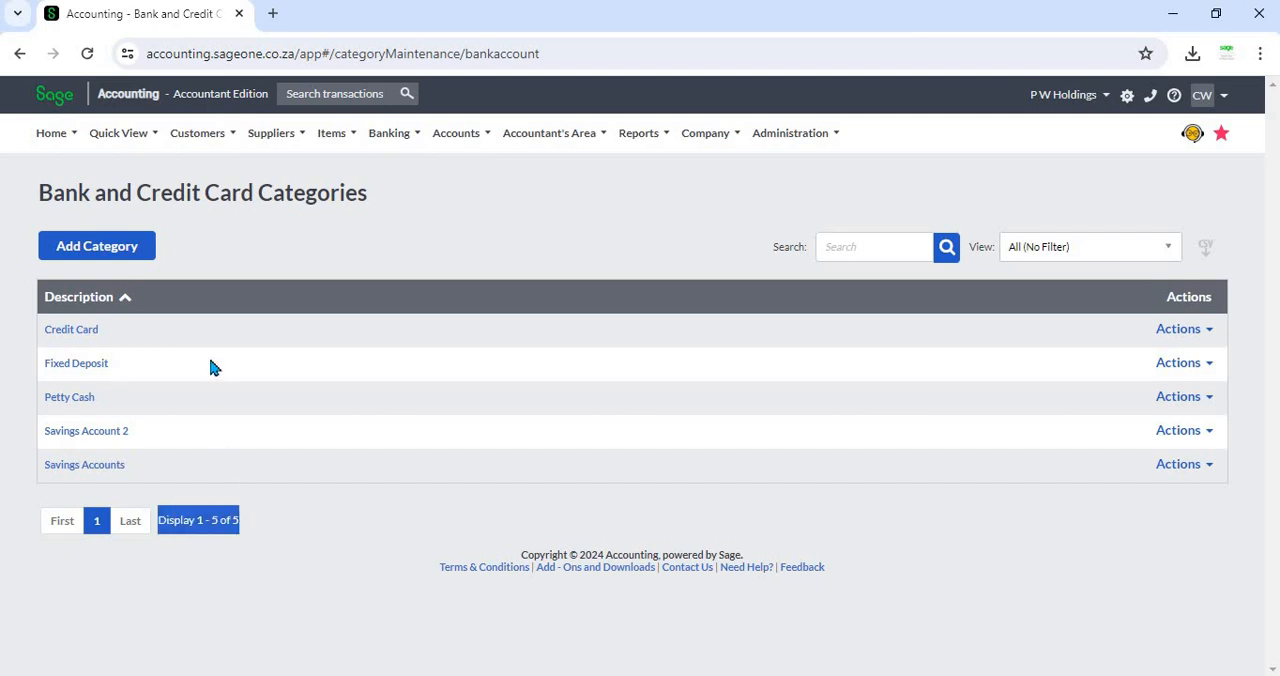
left_click(336, 574)
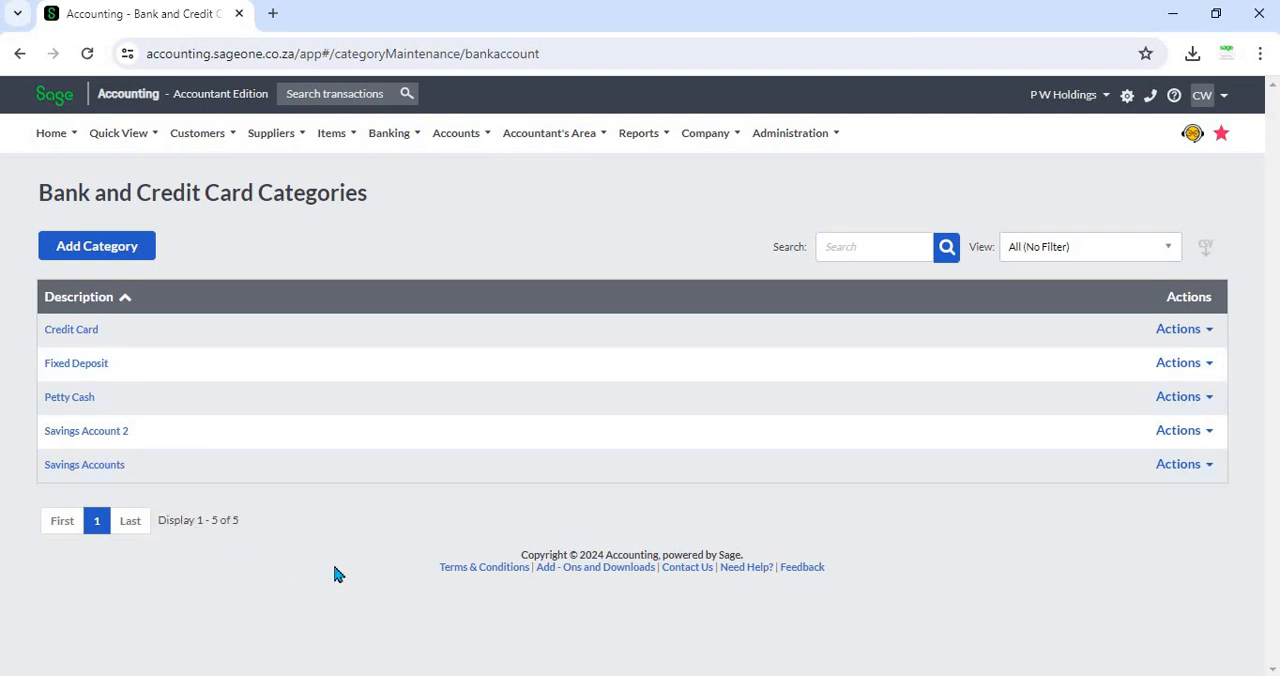
Step: Search the categories for Savings, and clear the search to show the full list again
left_click(849, 246)
type("Savings")
left_click(946, 248)
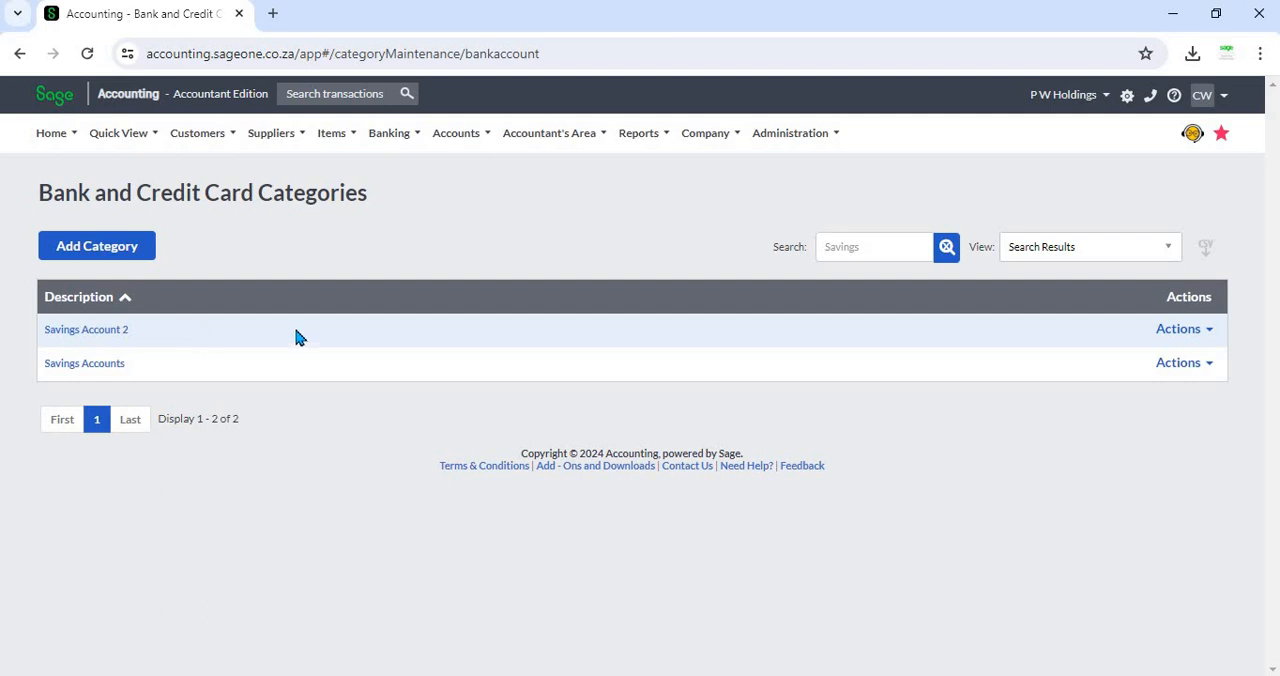
left_click(946, 250)
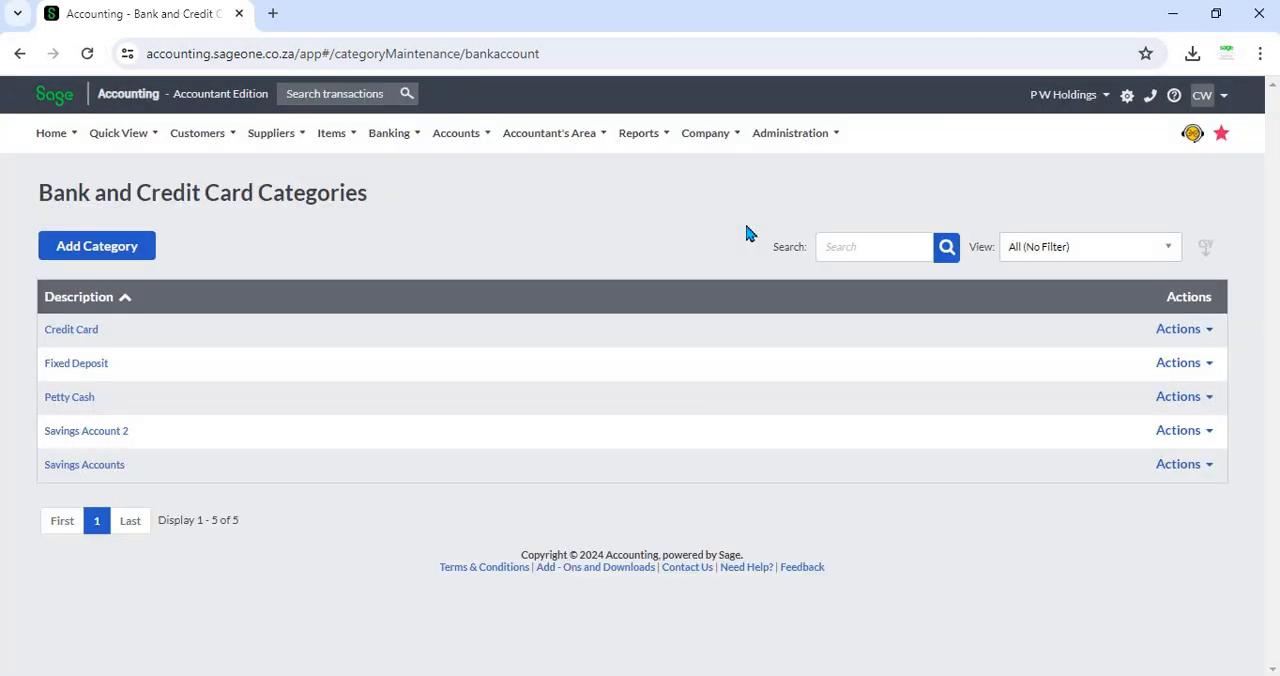
Step: Export the category list to a CSV file, open the exported file in Excel and close it
left_click(1206, 256)
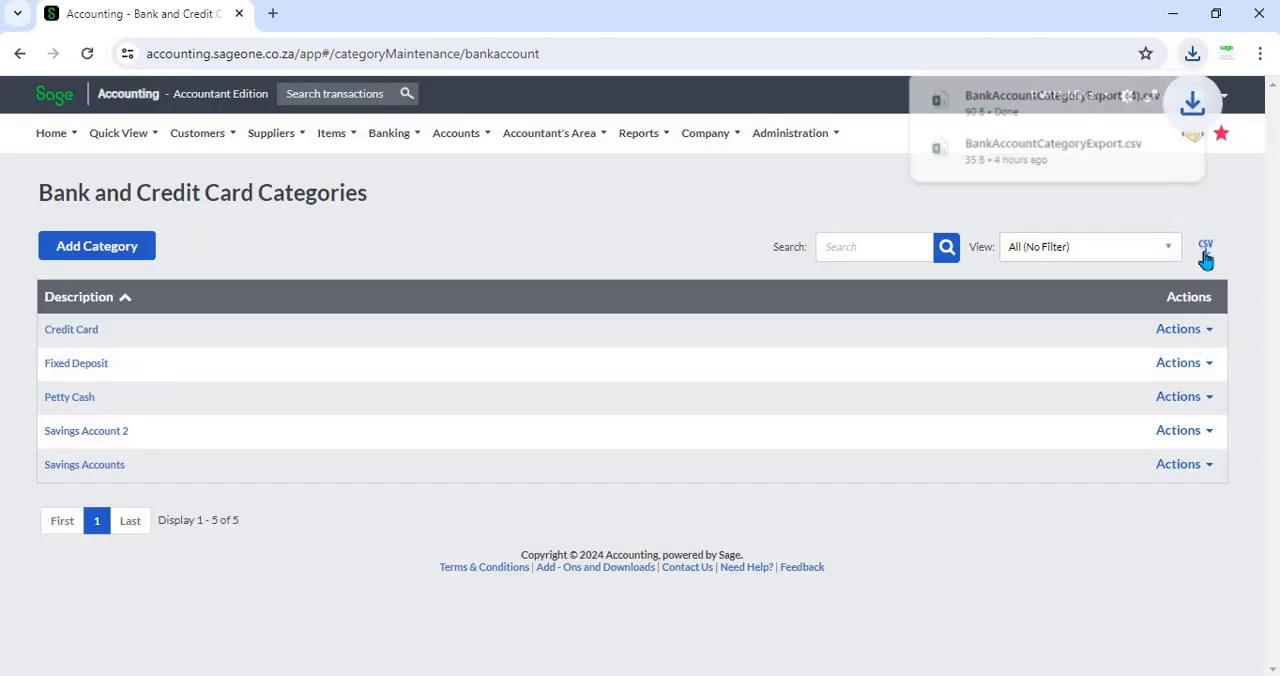
left_click(1094, 111)
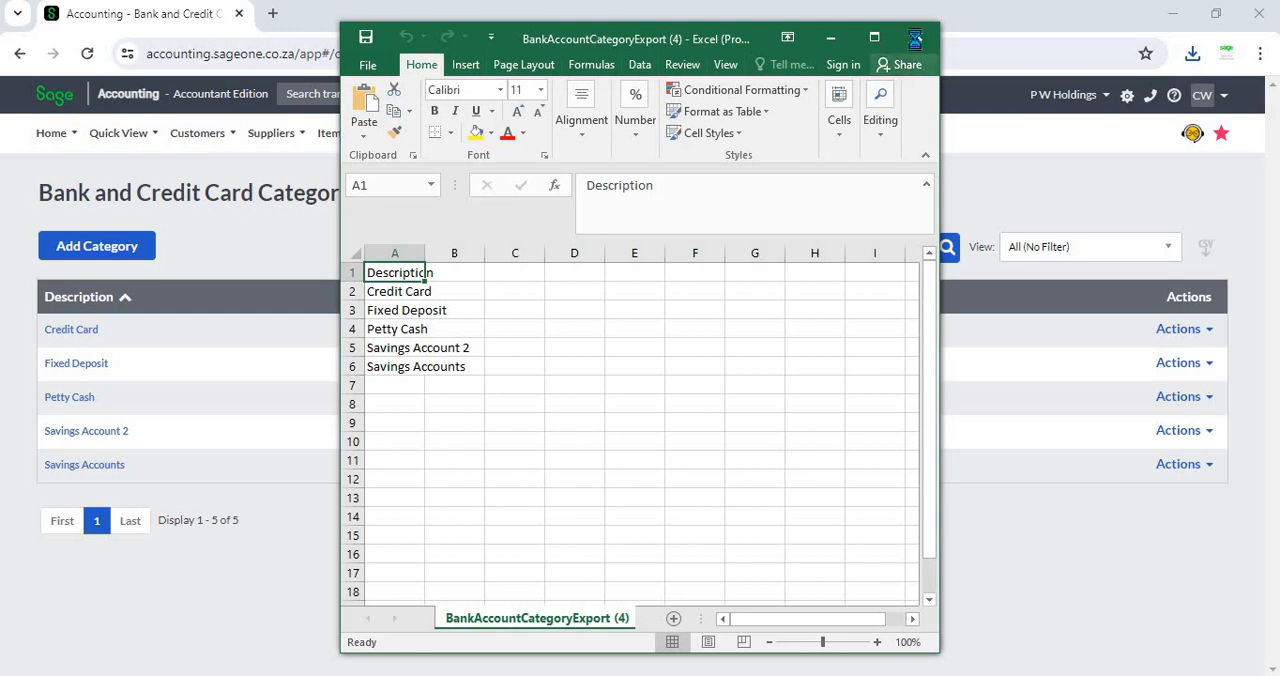
left_click(915, 37)
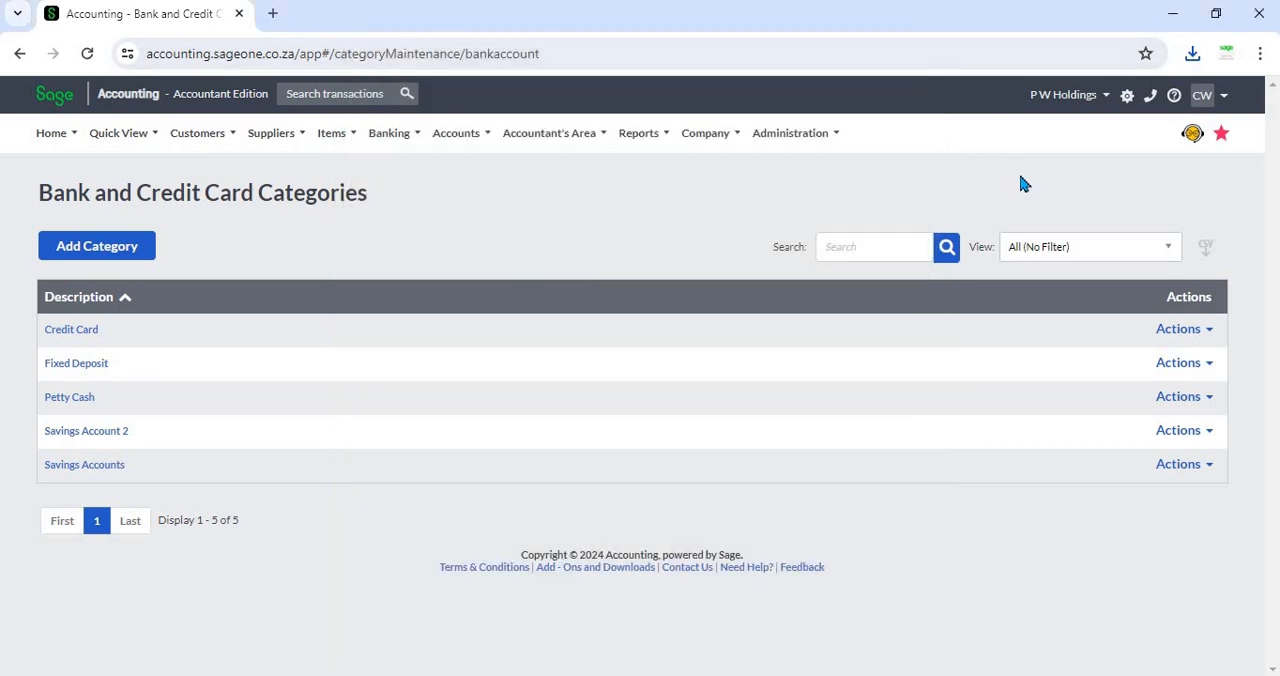
Step: Rename the Credit Card category to Credit Card Accounts and save it
left_click(1209, 333)
left_click(1185, 359)
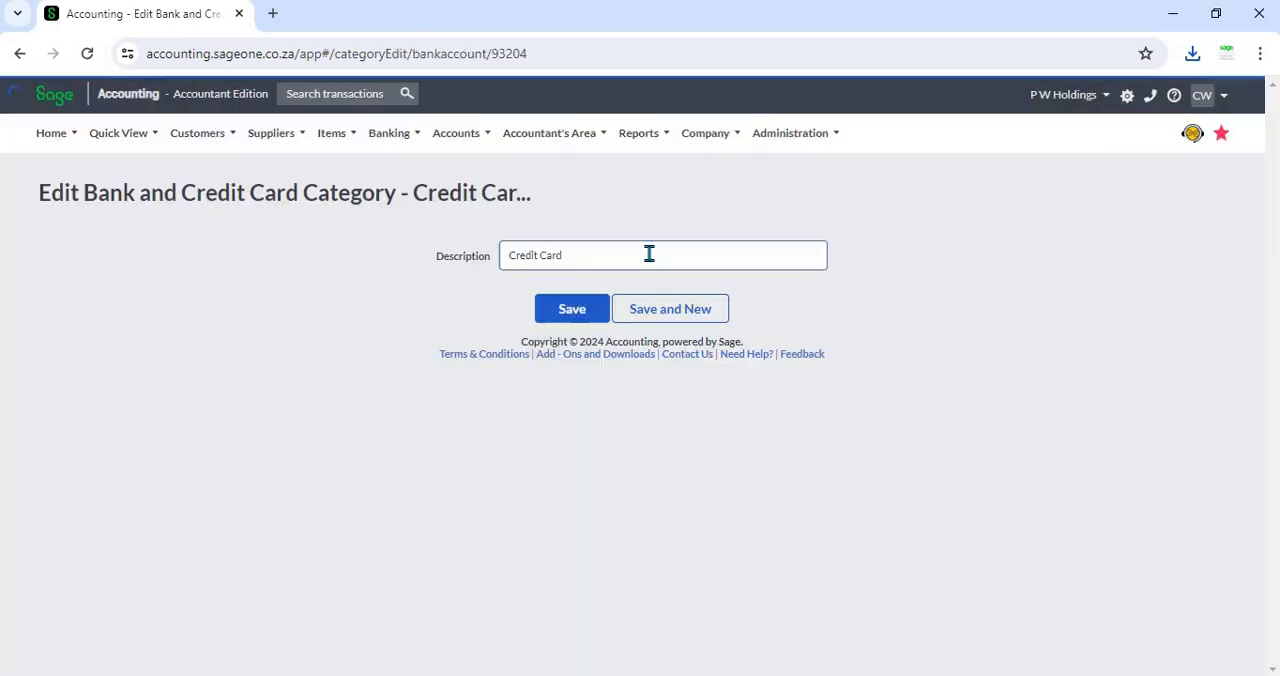
left_click(649, 254)
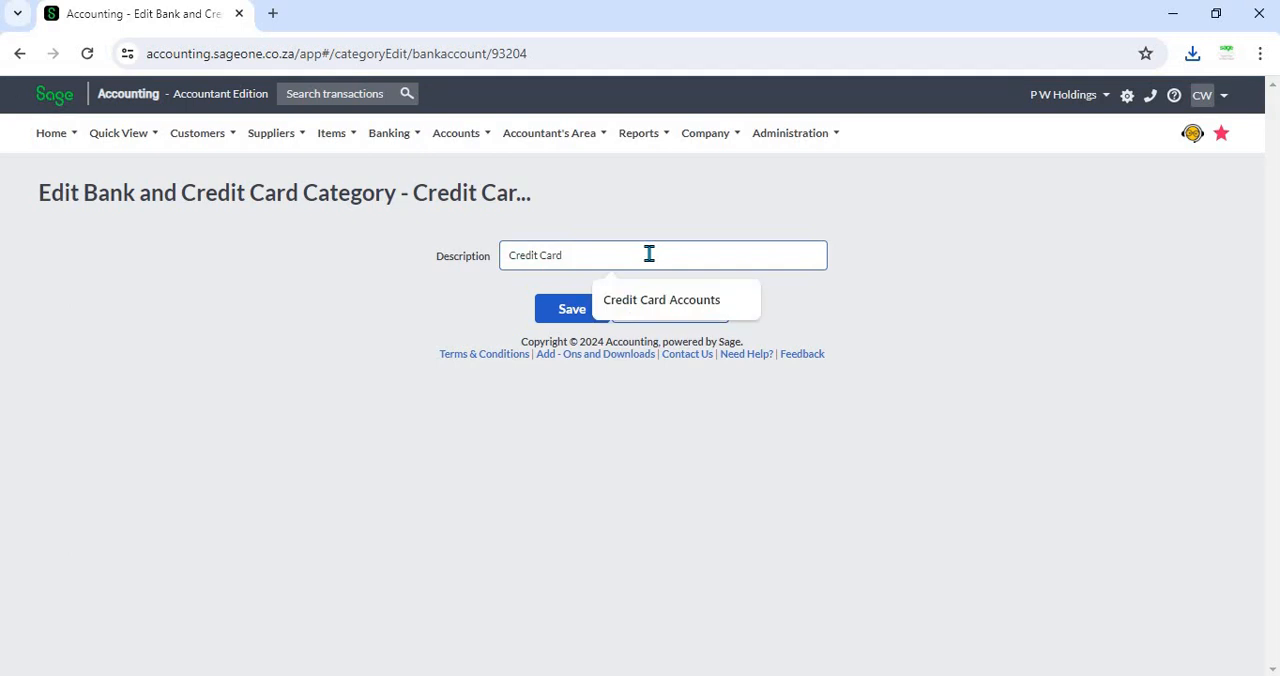
type("A")
left_click(692, 301)
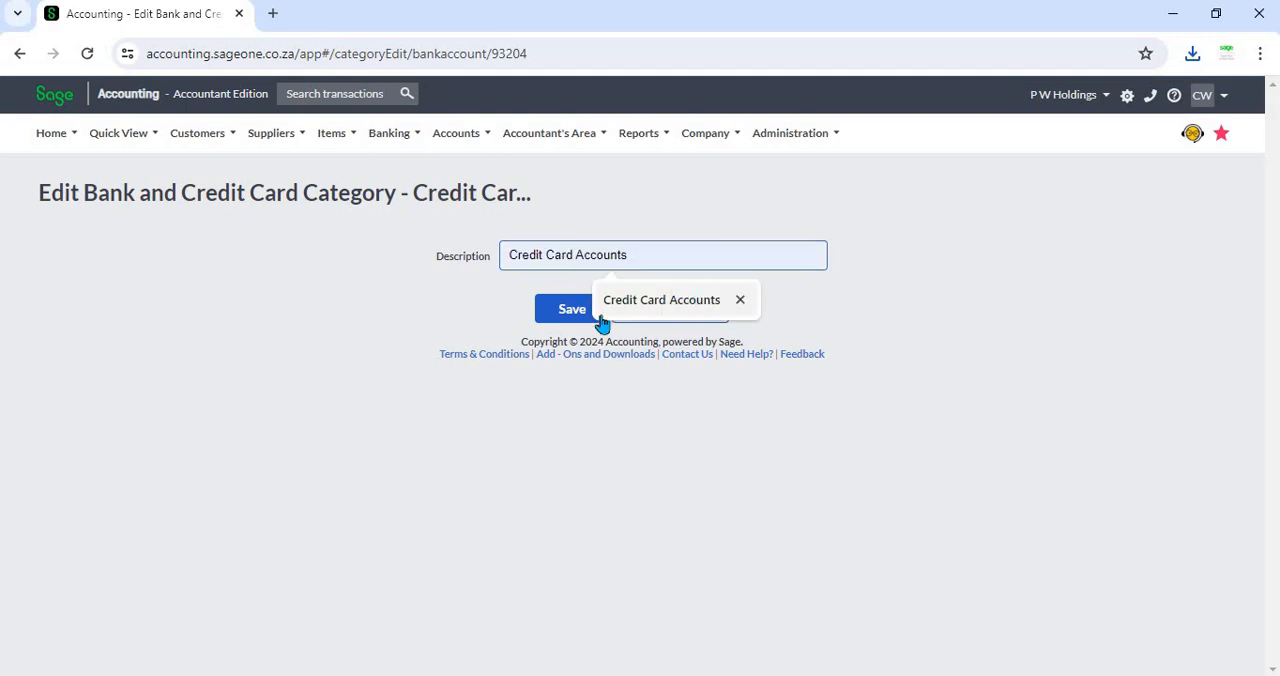
left_click(575, 318)
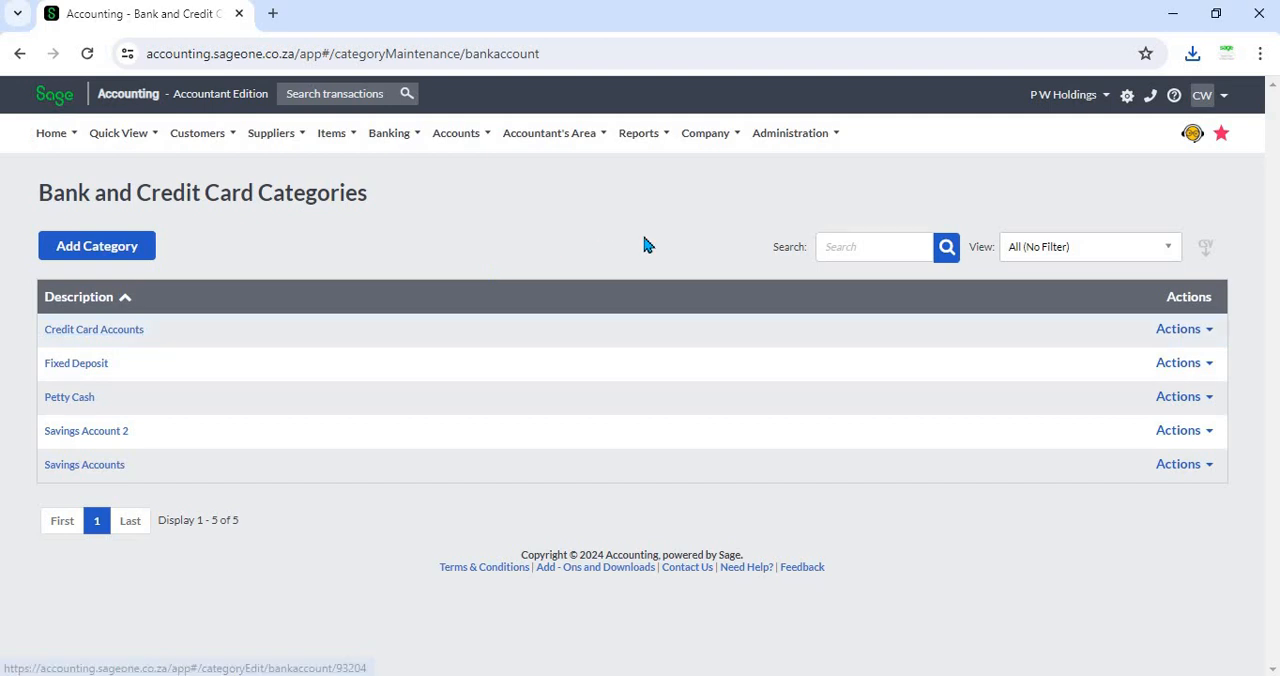
Step: Delete the Savings Account 2 category and confirm the deletion
left_click(1199, 337)
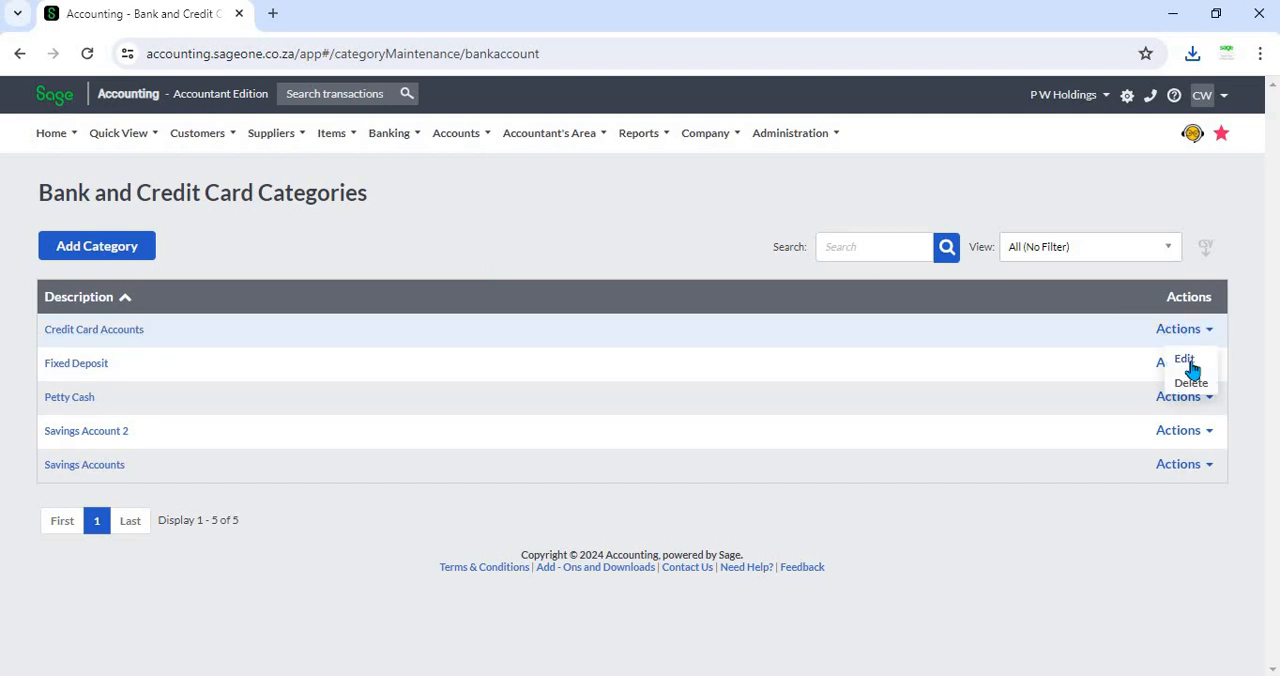
left_click(691, 202)
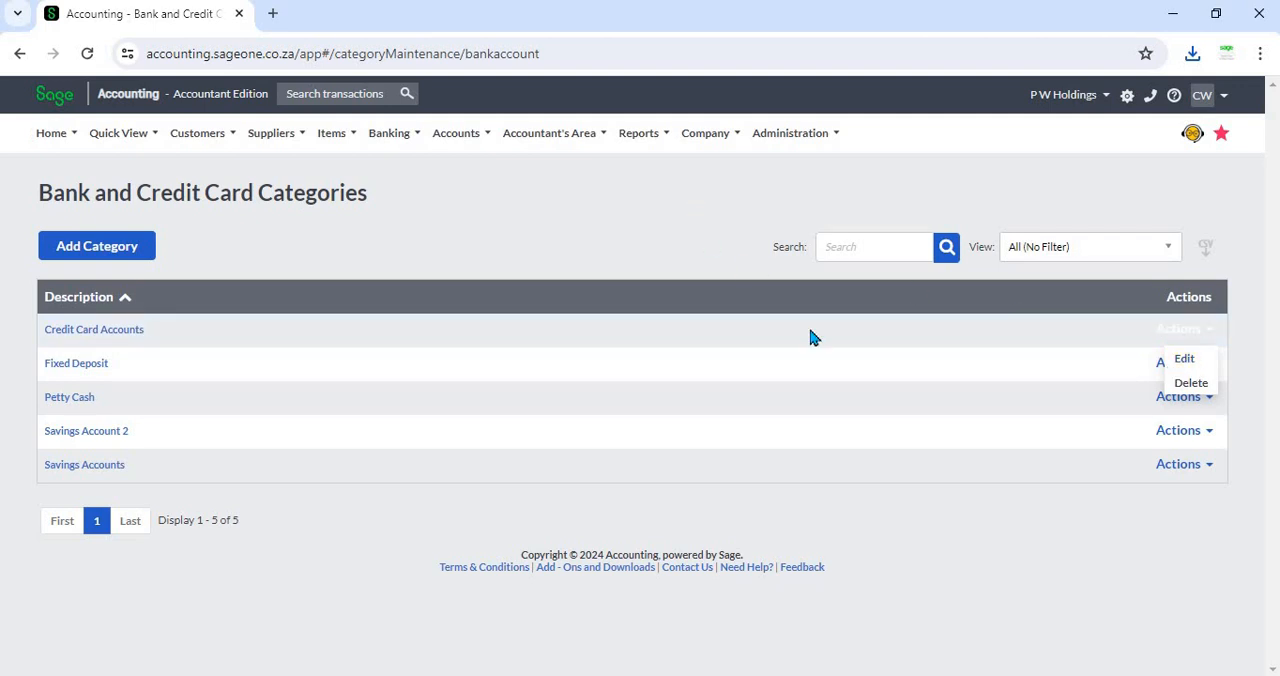
left_click(1210, 437)
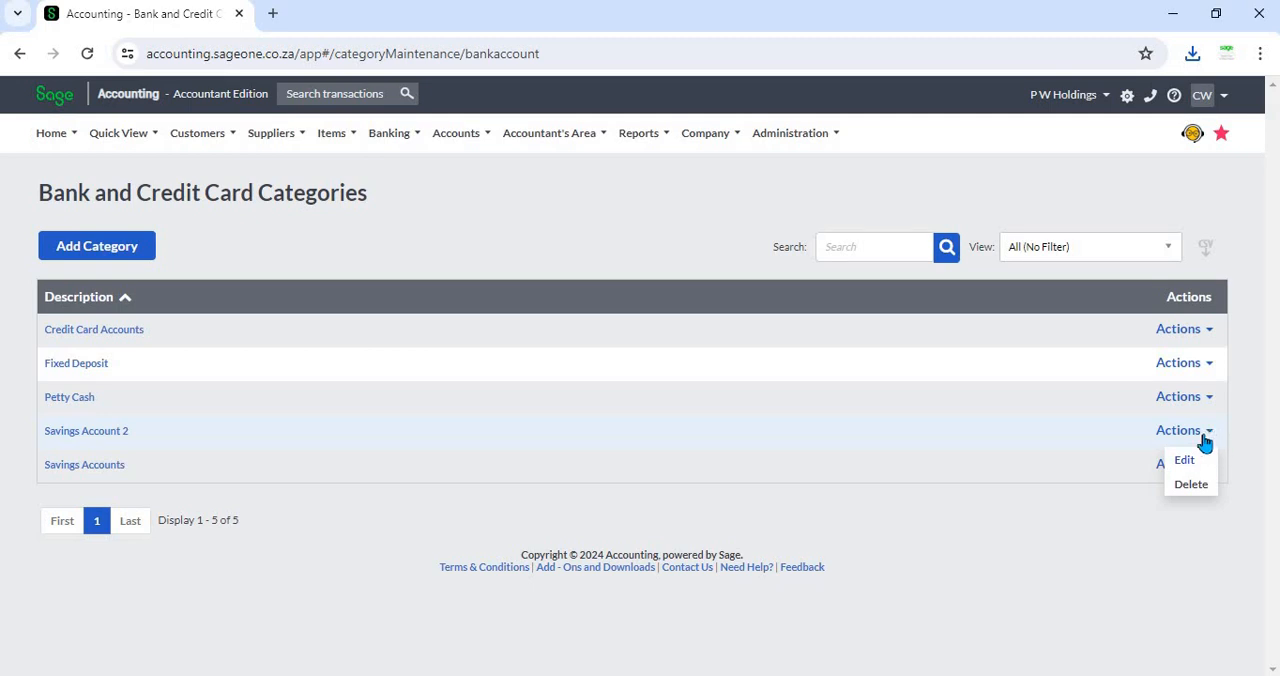
left_click(1192, 485)
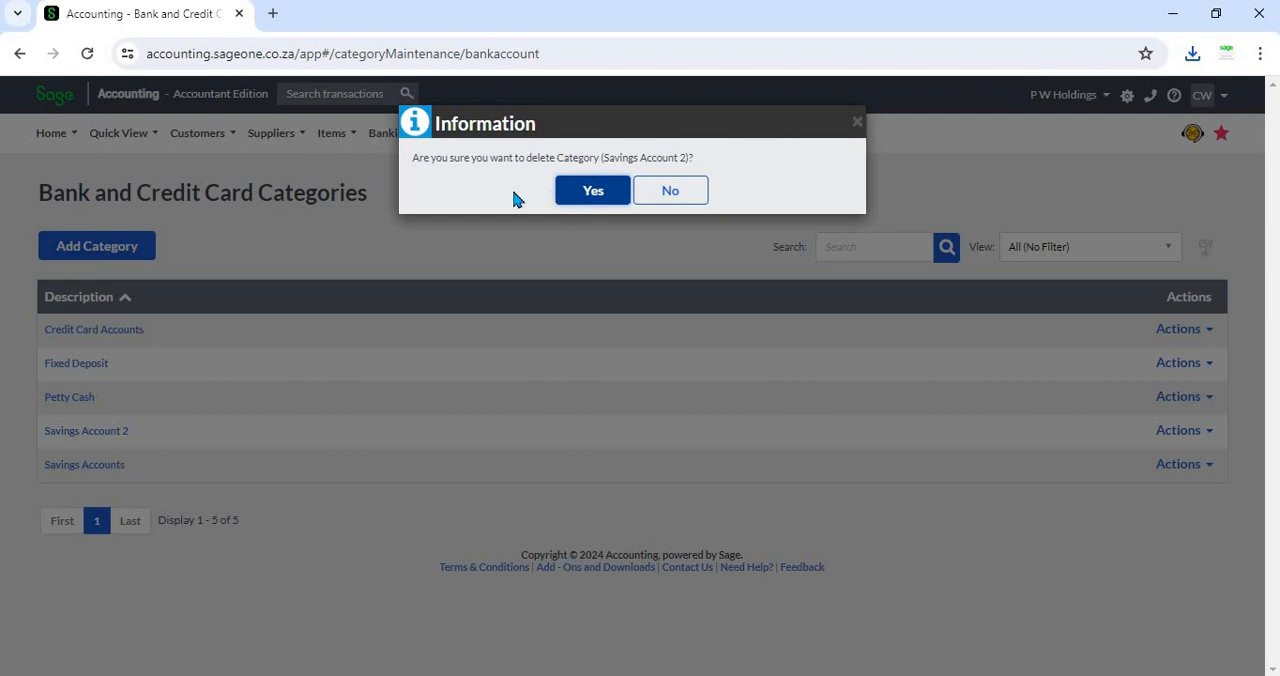
left_click(577, 204)
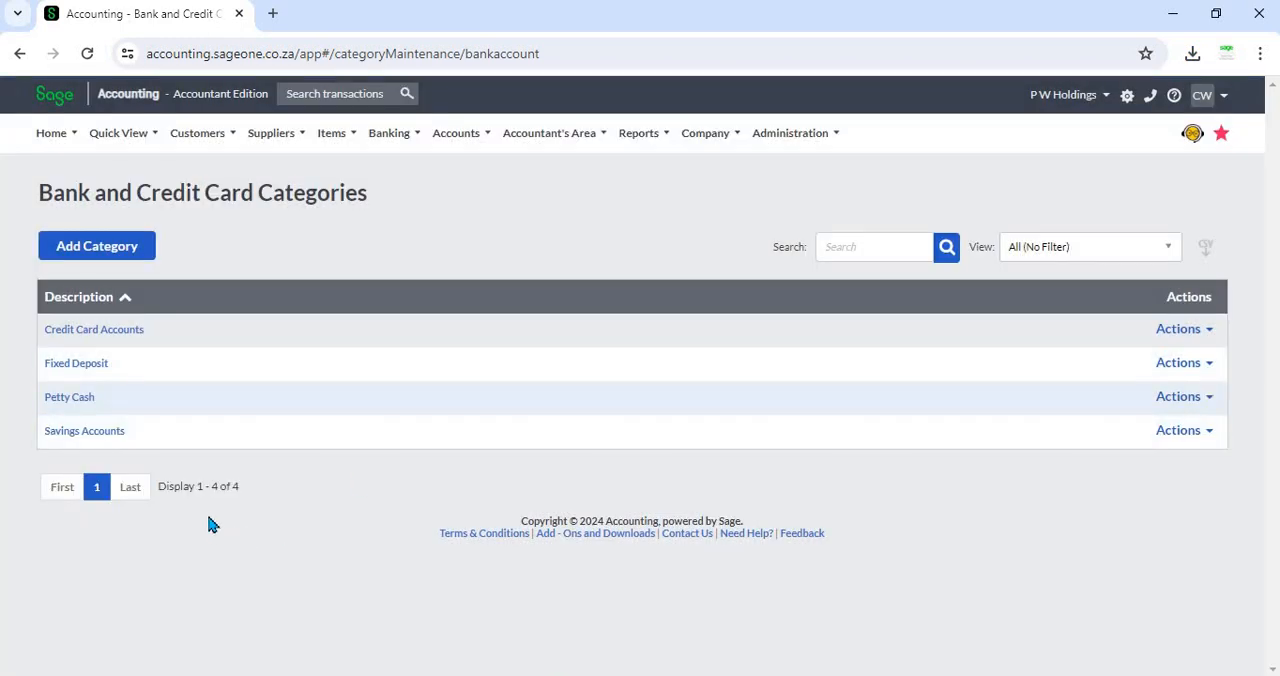
left_click_drag(160, 497, 265, 501)
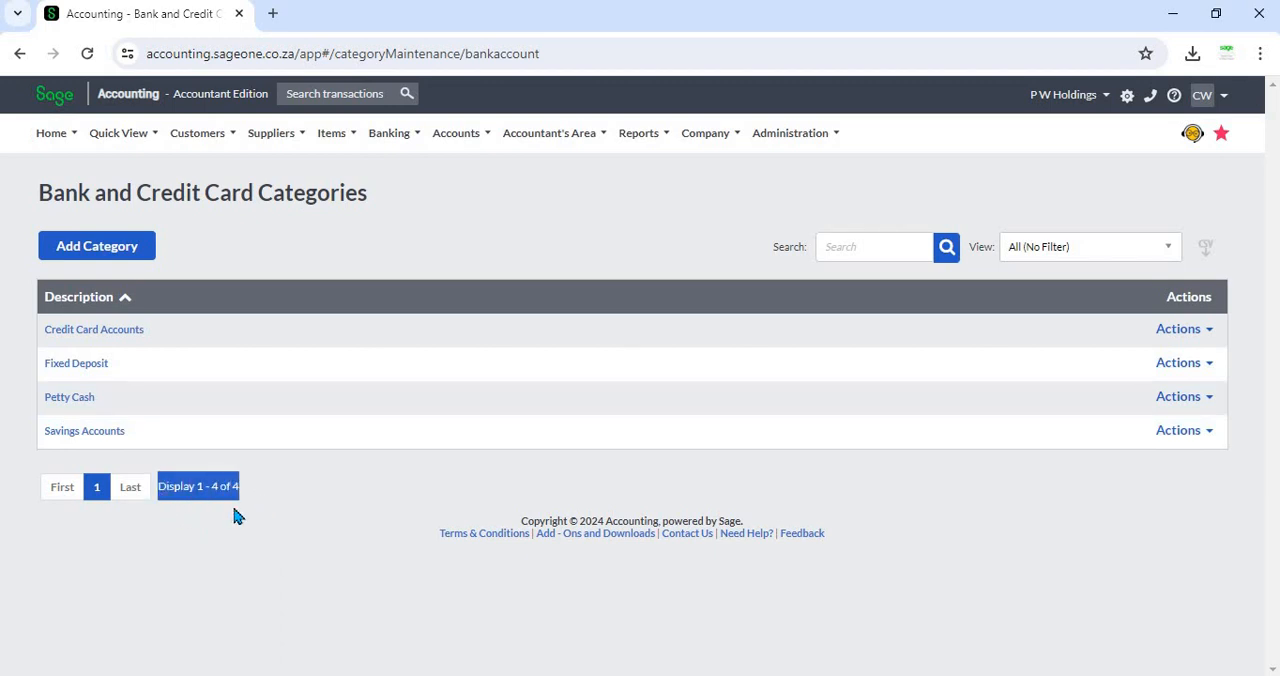
Step: Try to delete the Credit Card Accounts category, and dismiss the resulting dialog
left_click(333, 488)
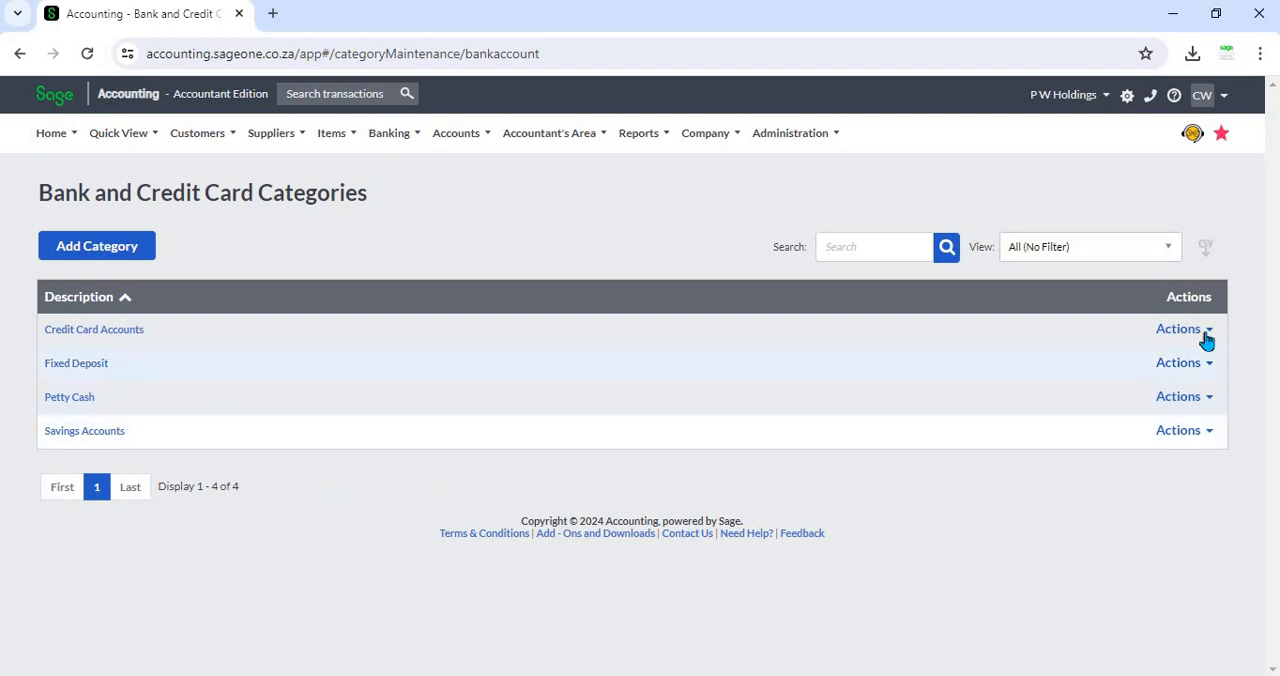
left_click(1207, 334)
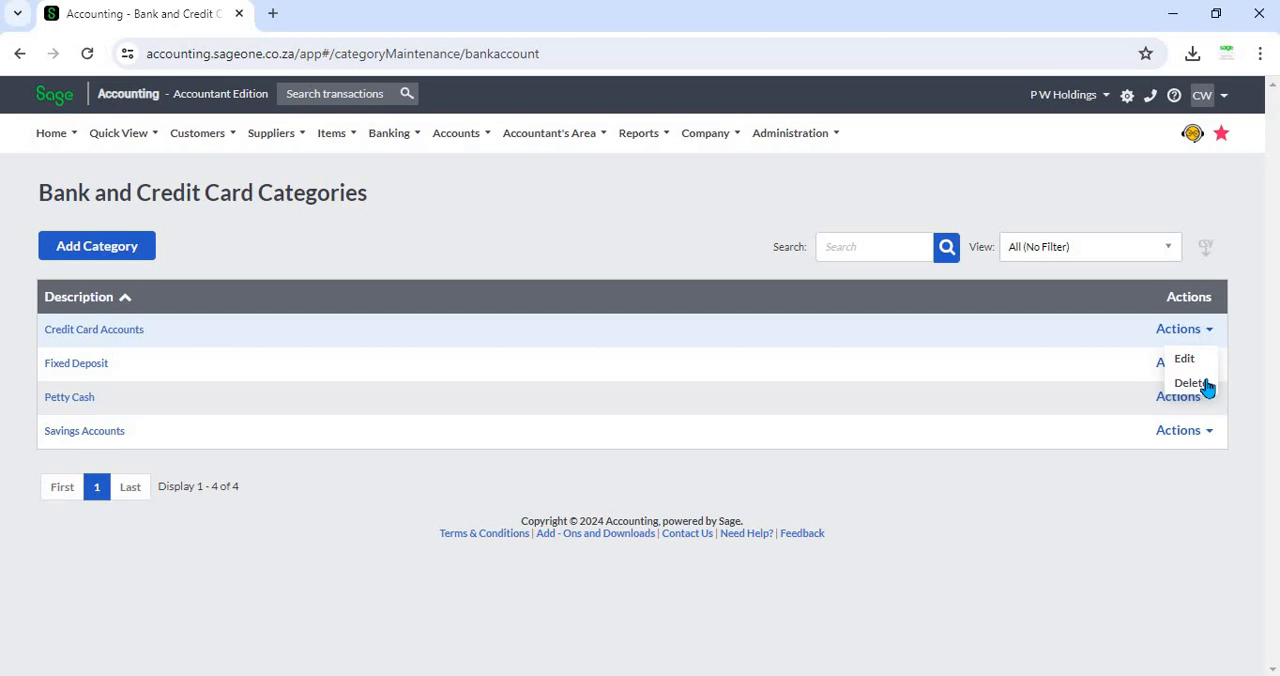
left_click(1204, 385)
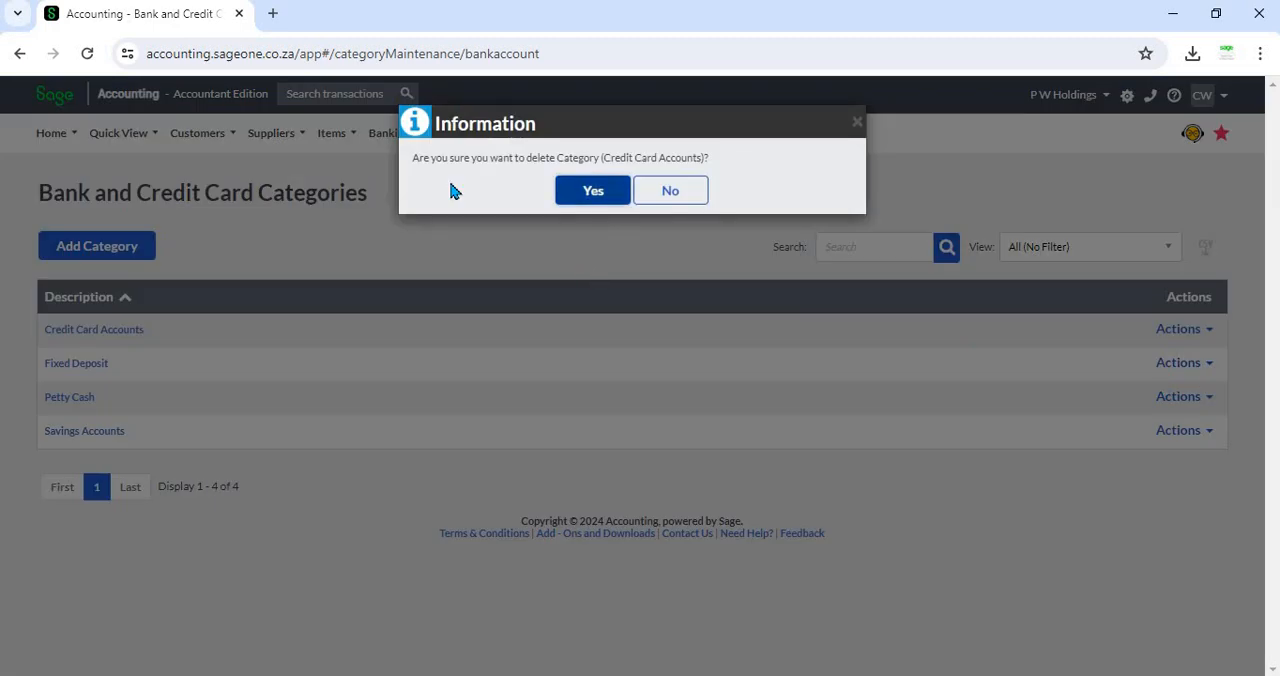
left_click(569, 192)
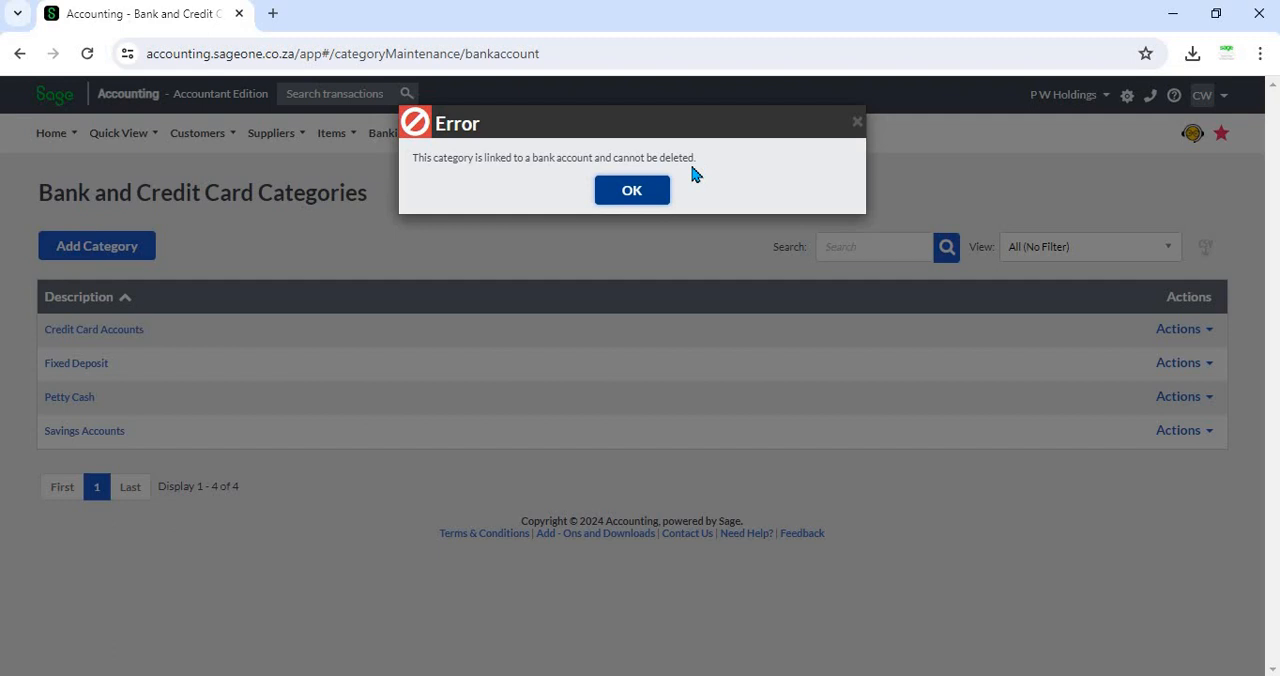
left_click(628, 192)
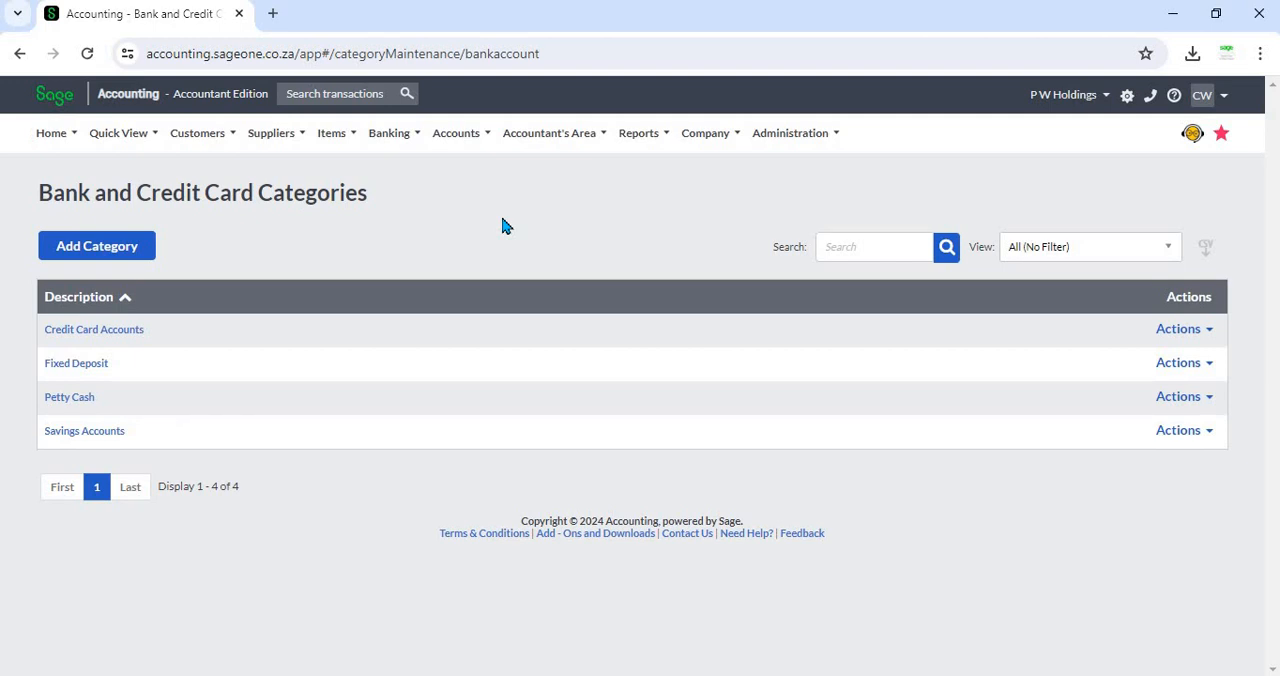
Step: Open the form for adding a new bank or credit card account
left_click(406, 141)
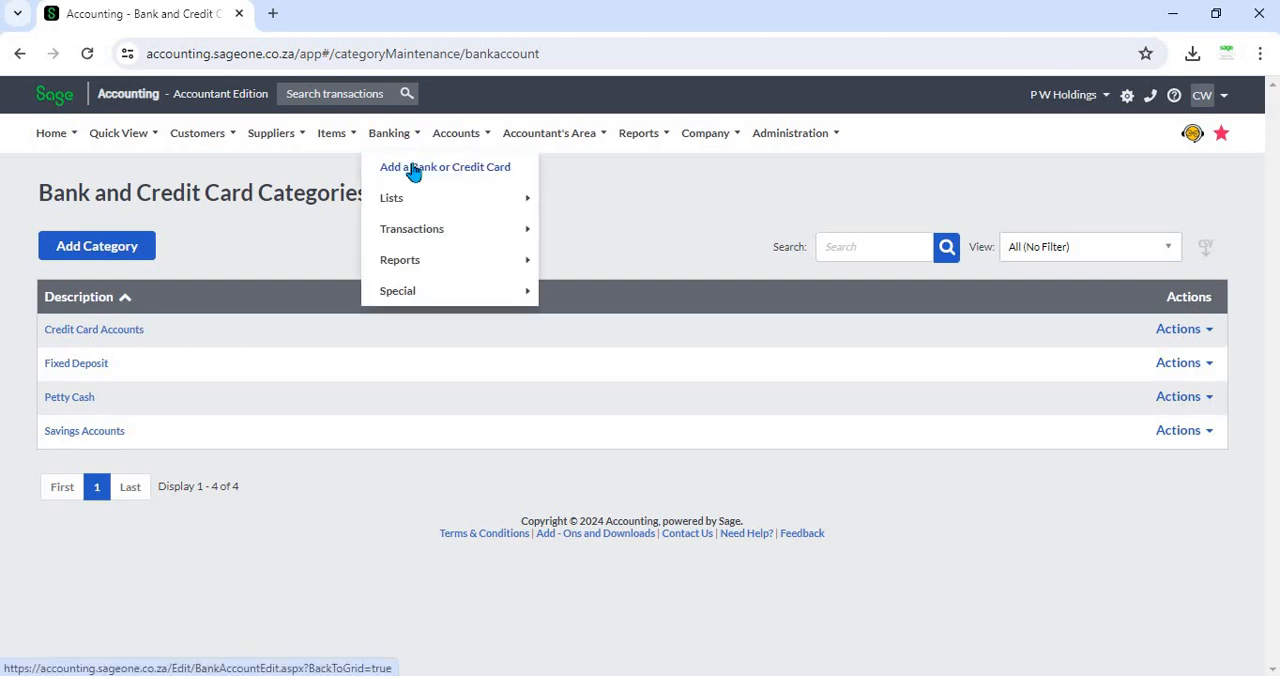
left_click(413, 170)
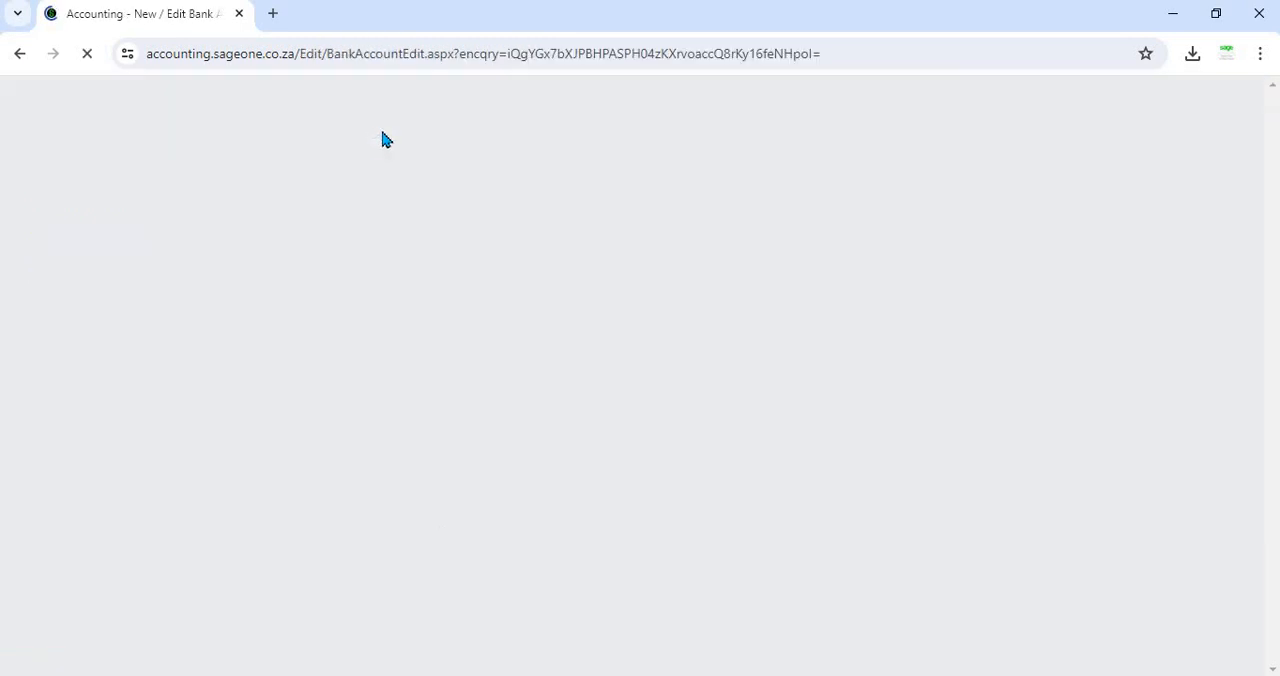
mouse_move(388, 144)
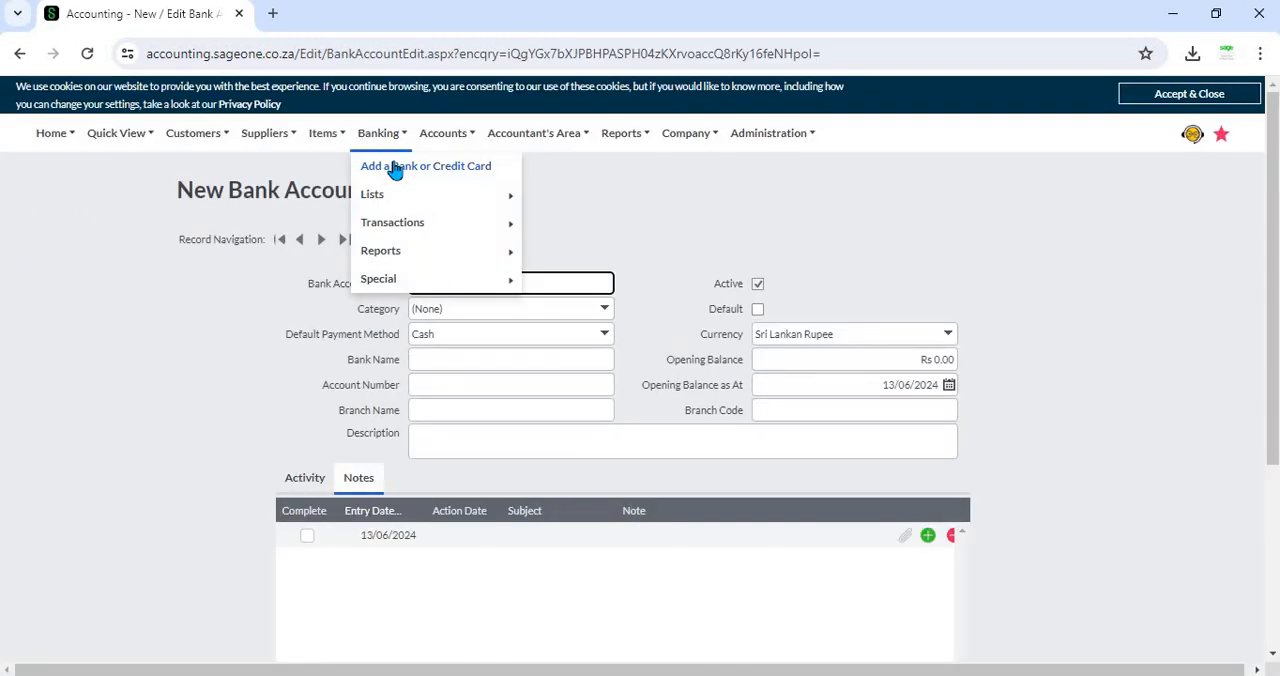
left_click(600, 183)
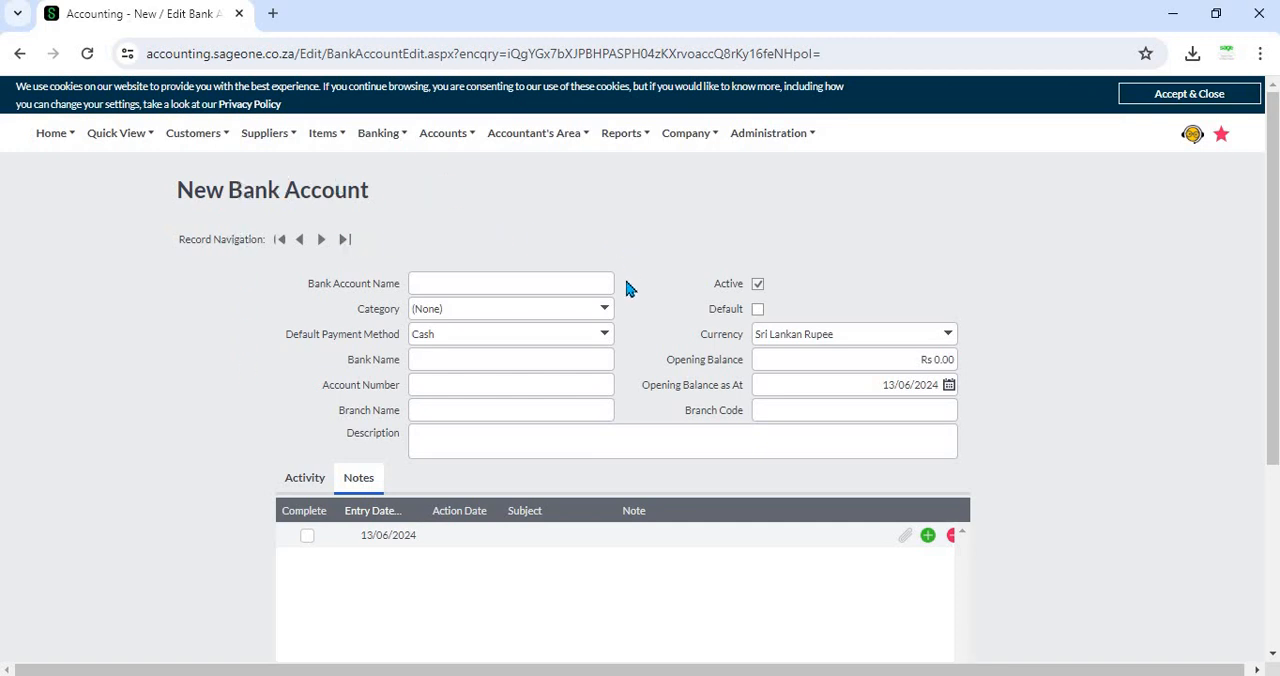
Step: Set the new bank account's category to Fixed Deposit and enter HSBC as its name
left_click(606, 310)
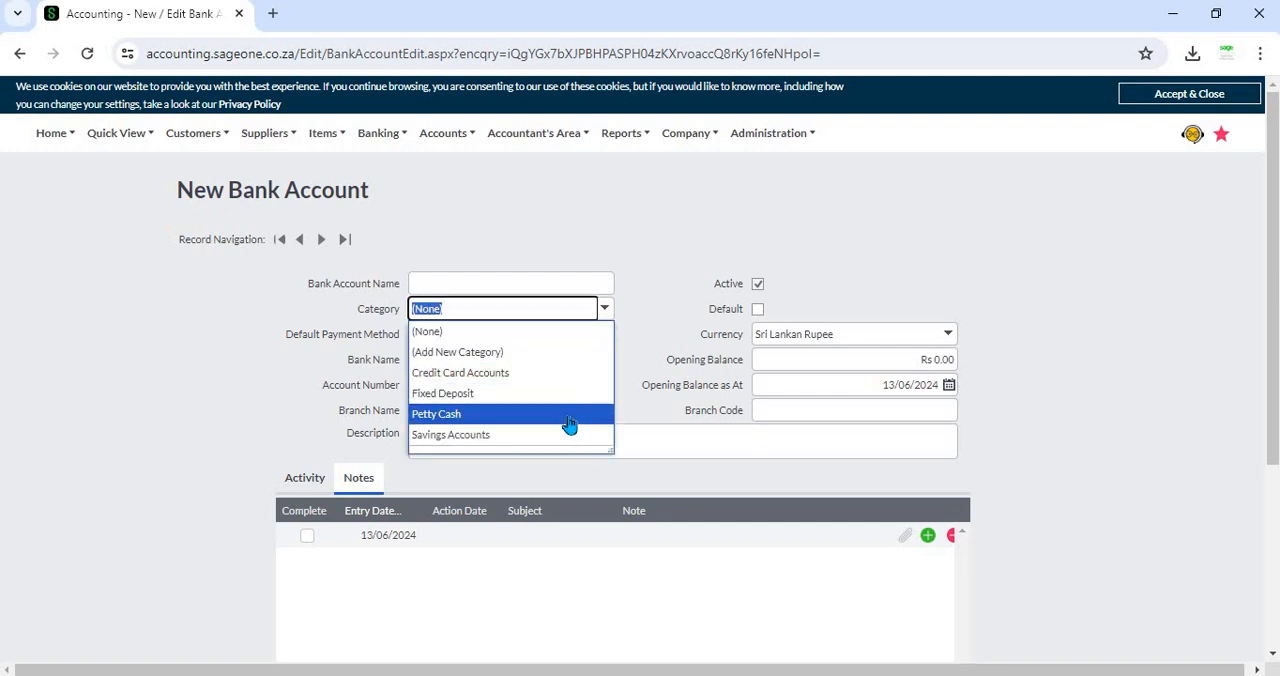
left_click(615, 259)
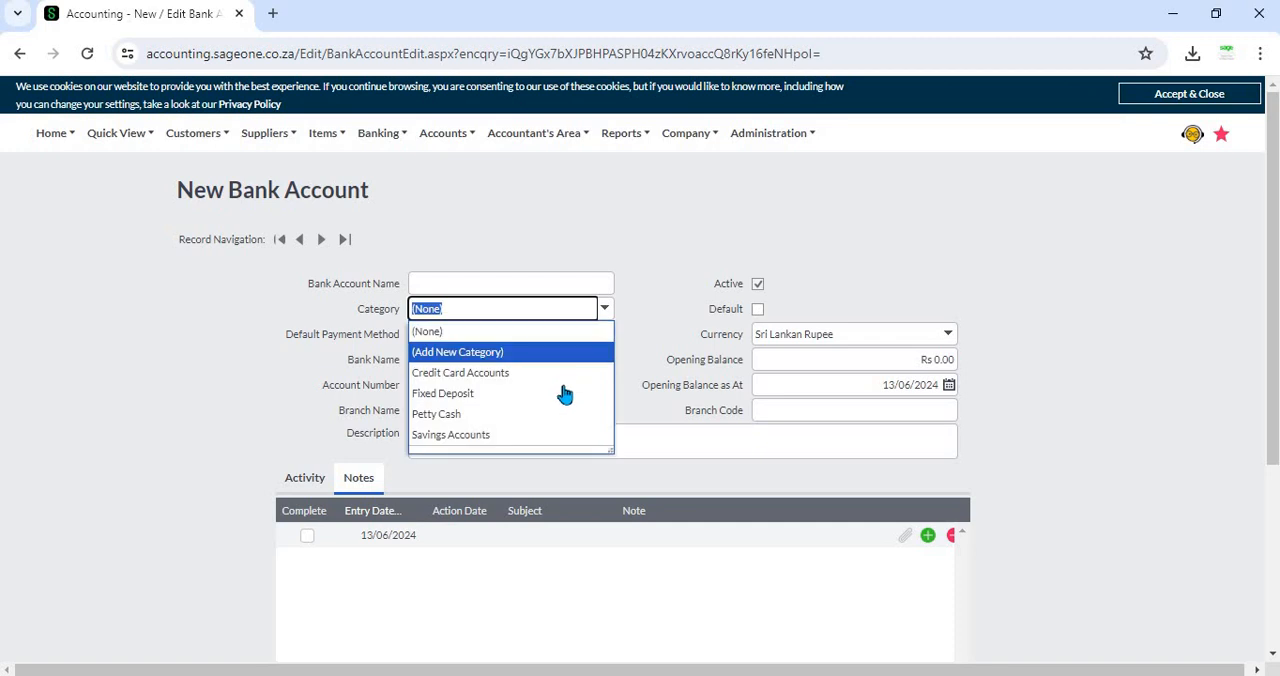
left_click(563, 396)
left_click(496, 285)
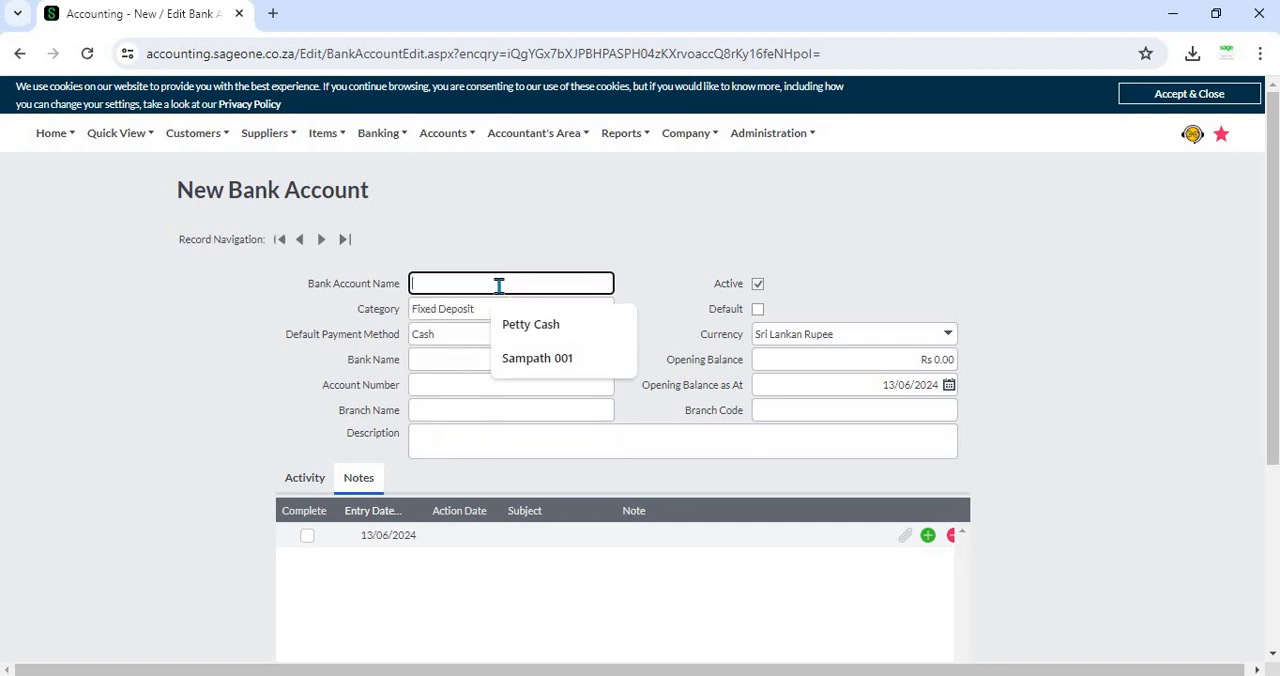
type("HSBC")
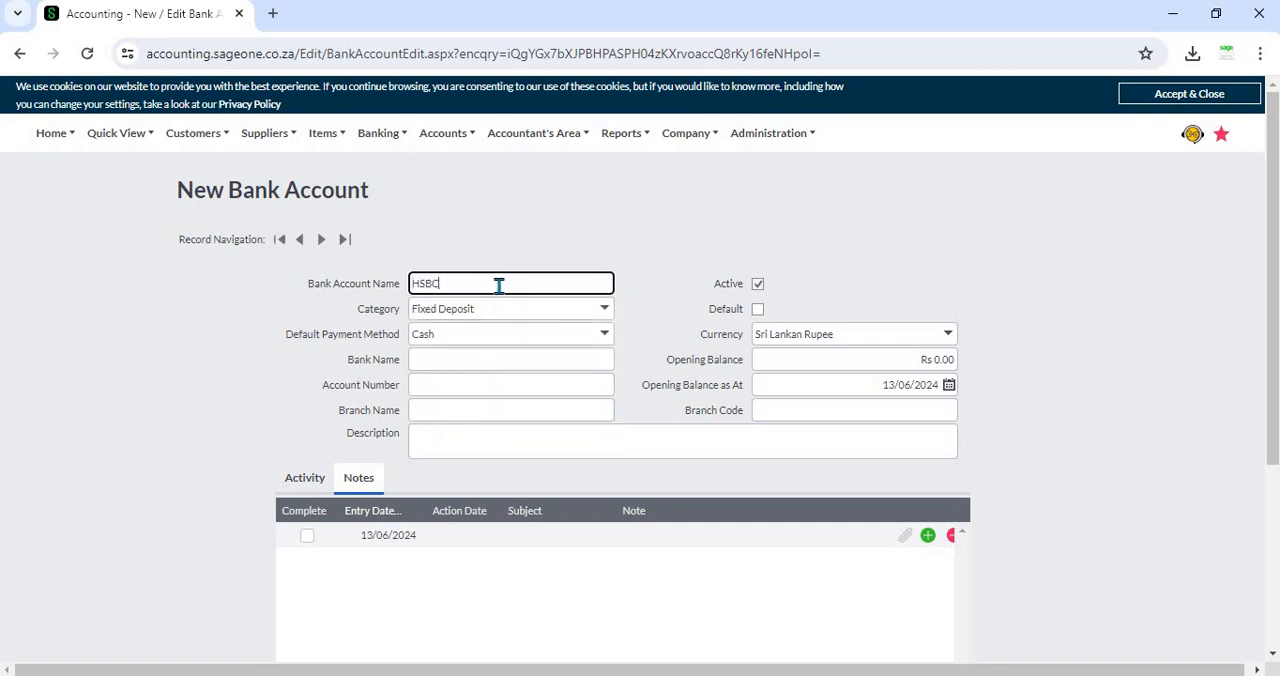
left_click(505, 232)
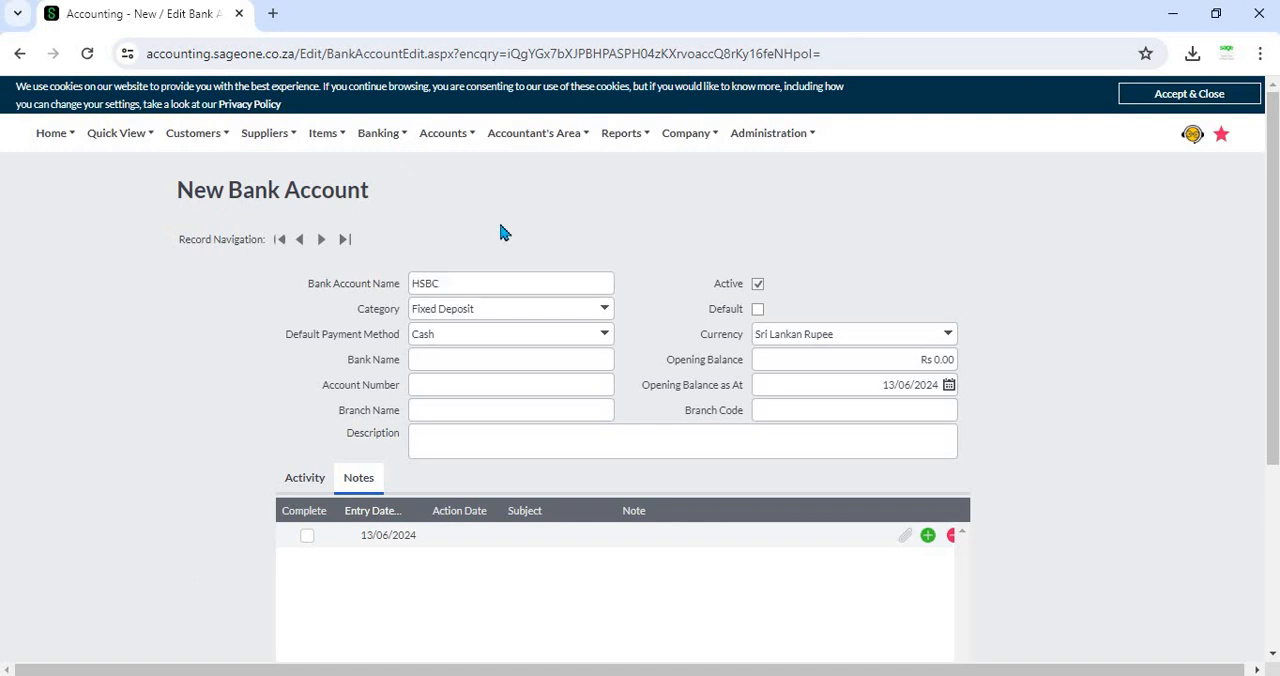
Step: Add a new category named NRFC from the bank account's category choices and save it
left_click(603, 310)
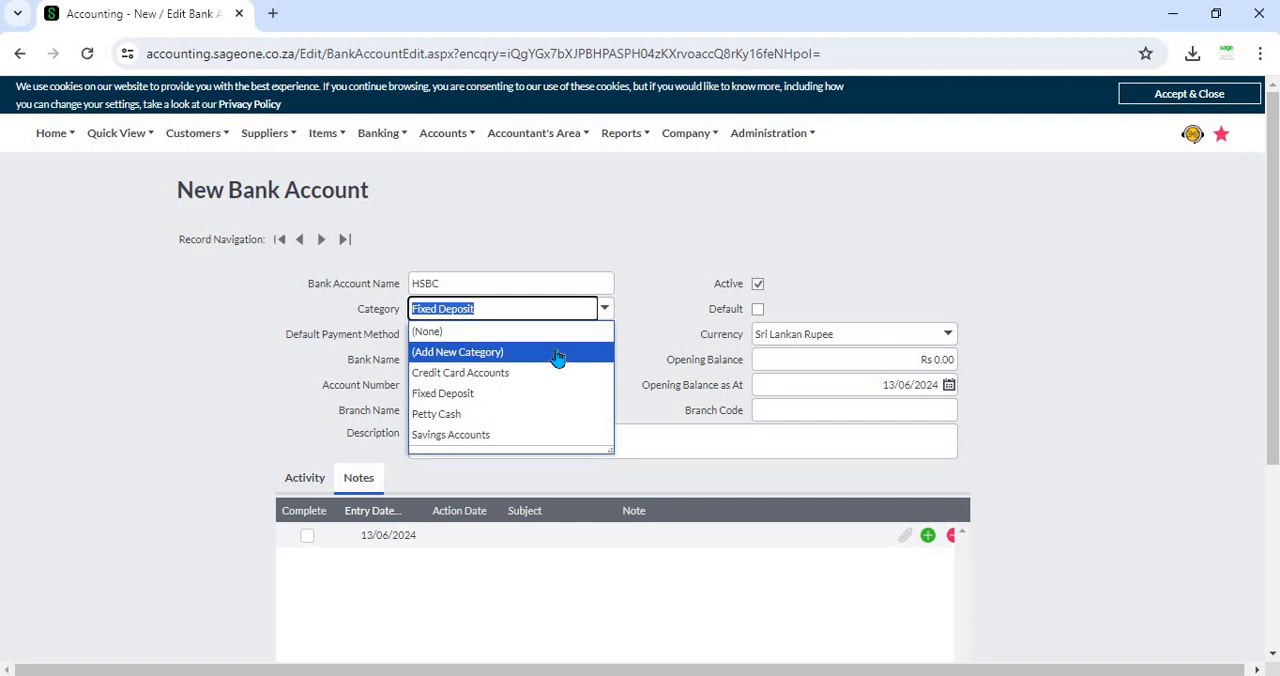
left_click(603, 311)
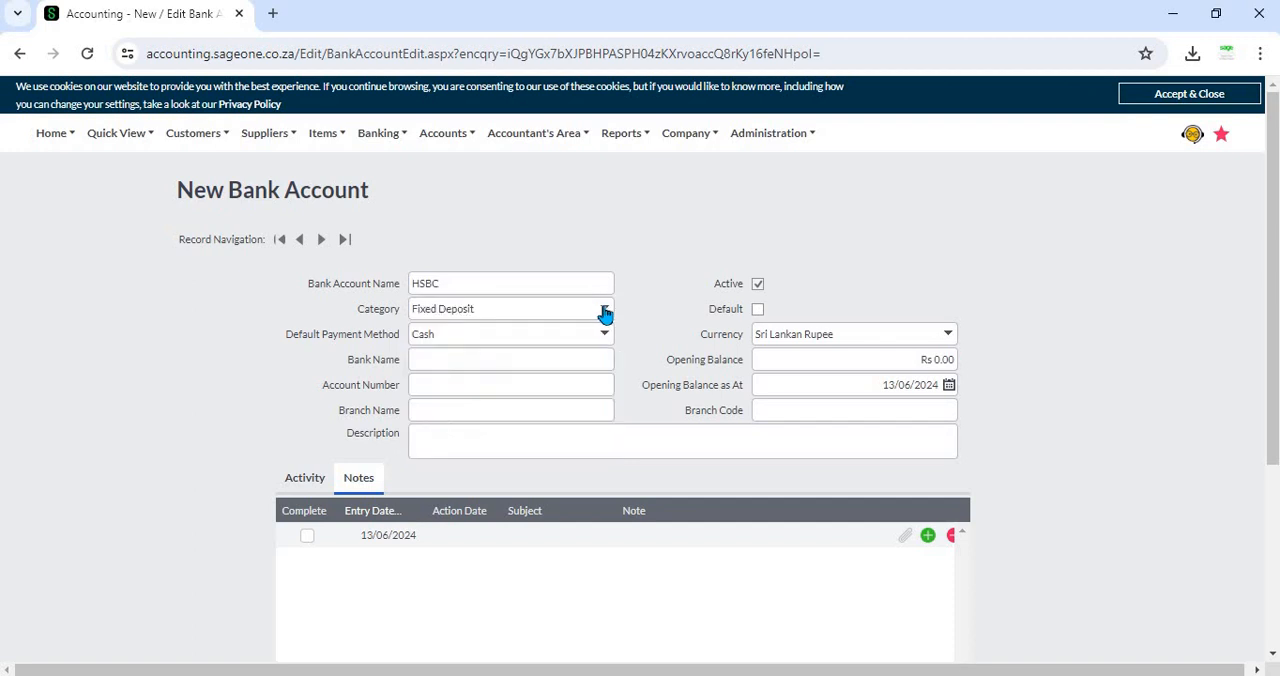
left_click(604, 312)
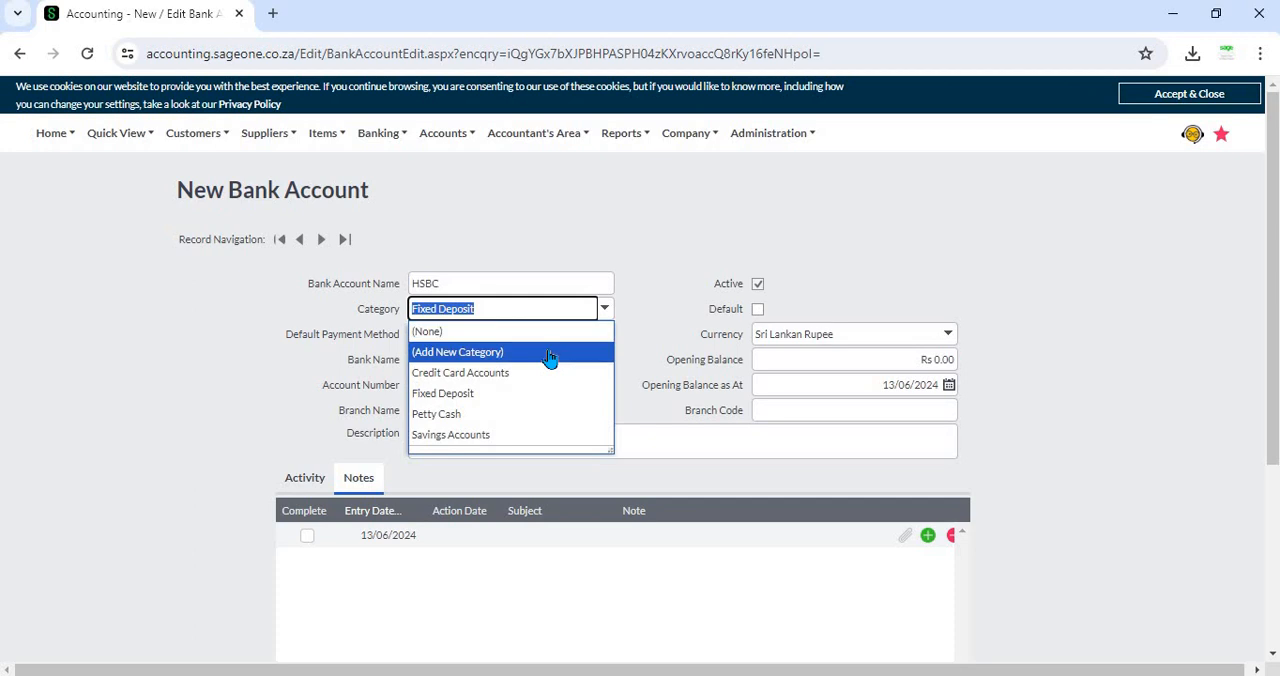
left_click(549, 359)
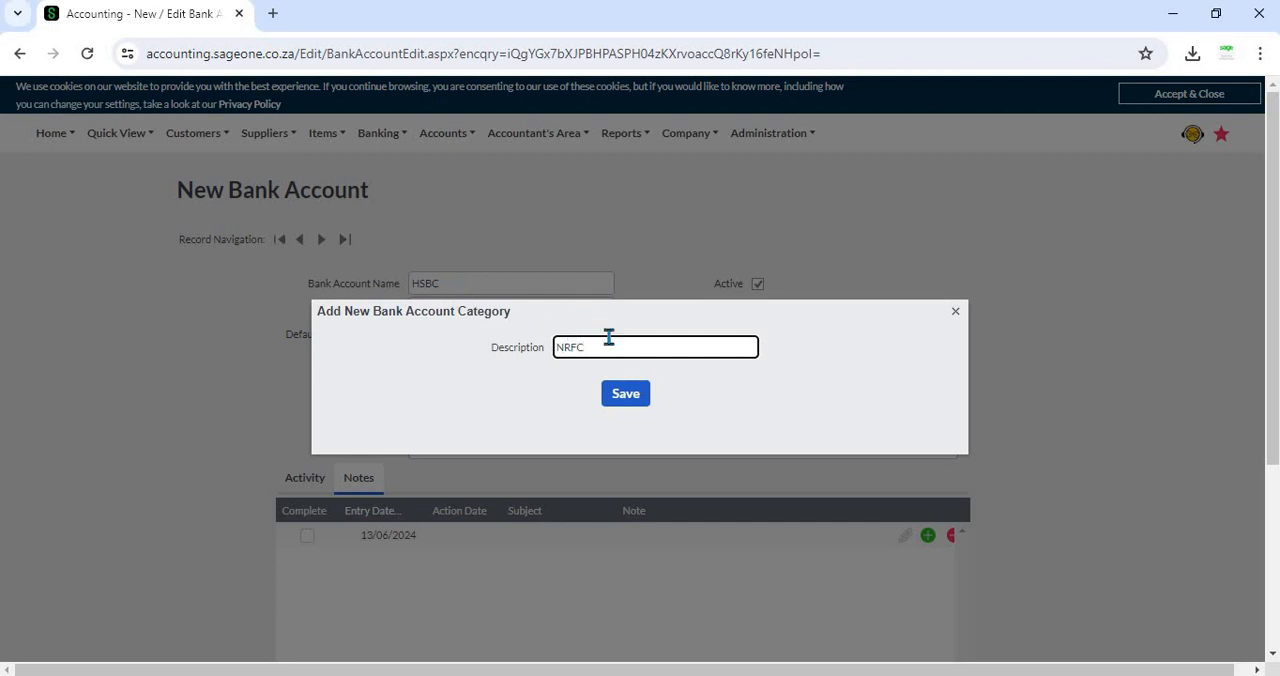
left_click(632, 396)
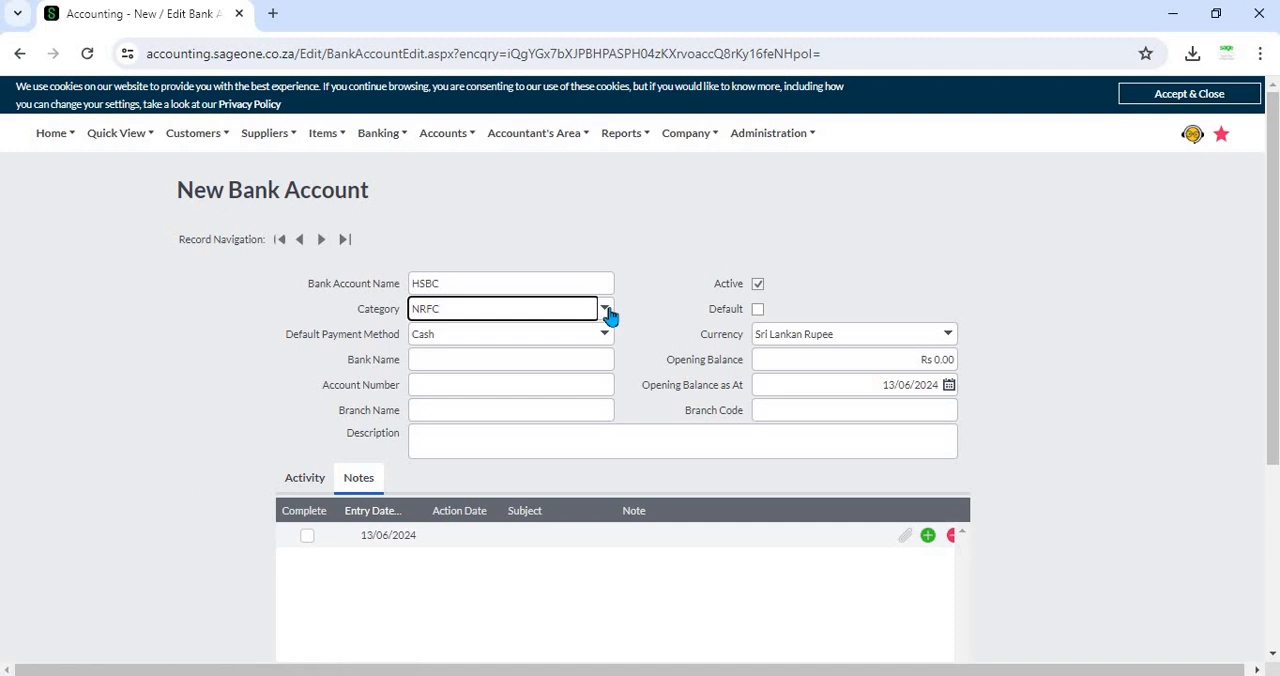
Step: Check the bank account's category choices for the new NRFC entry
left_click(604, 310)
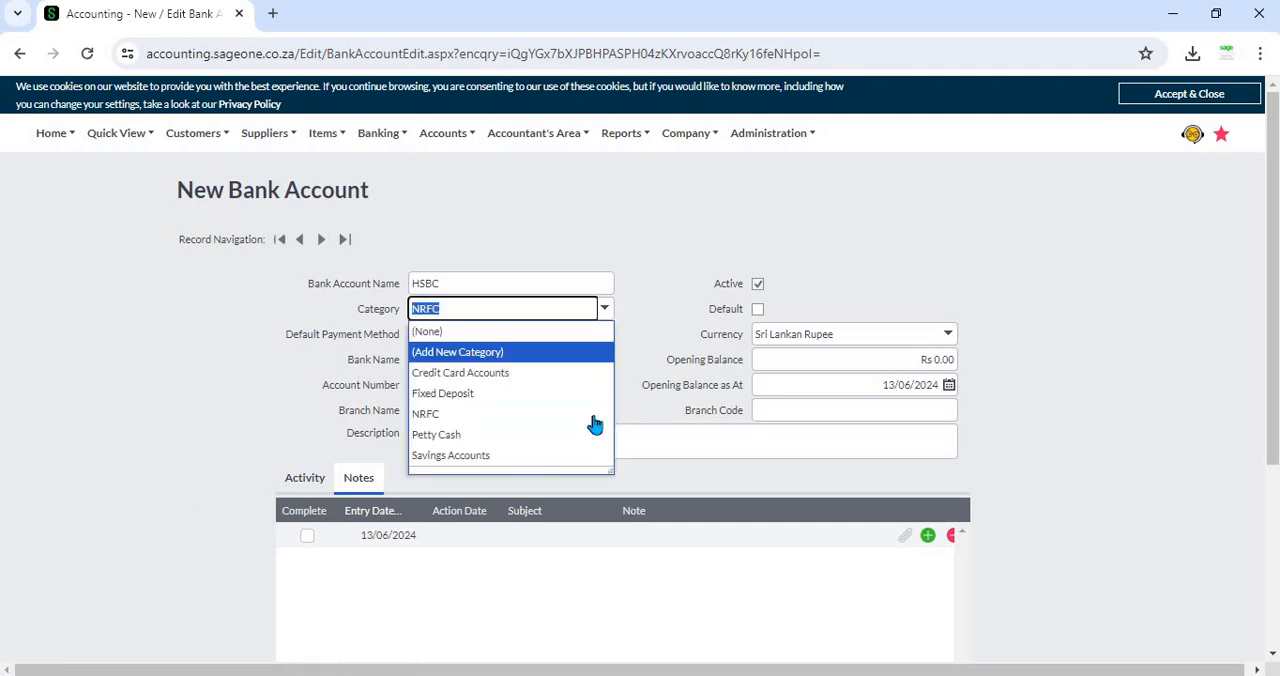
key("Up")
key("Up")
left_click(649, 291)
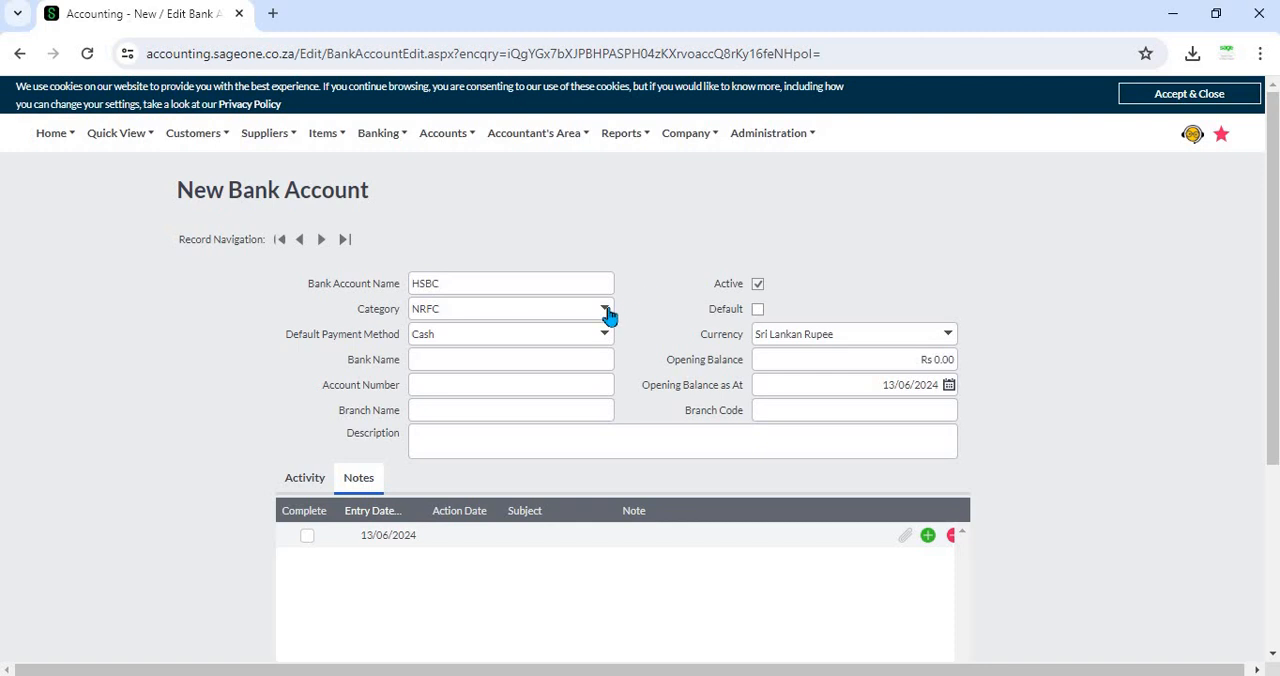
left_click(606, 312)
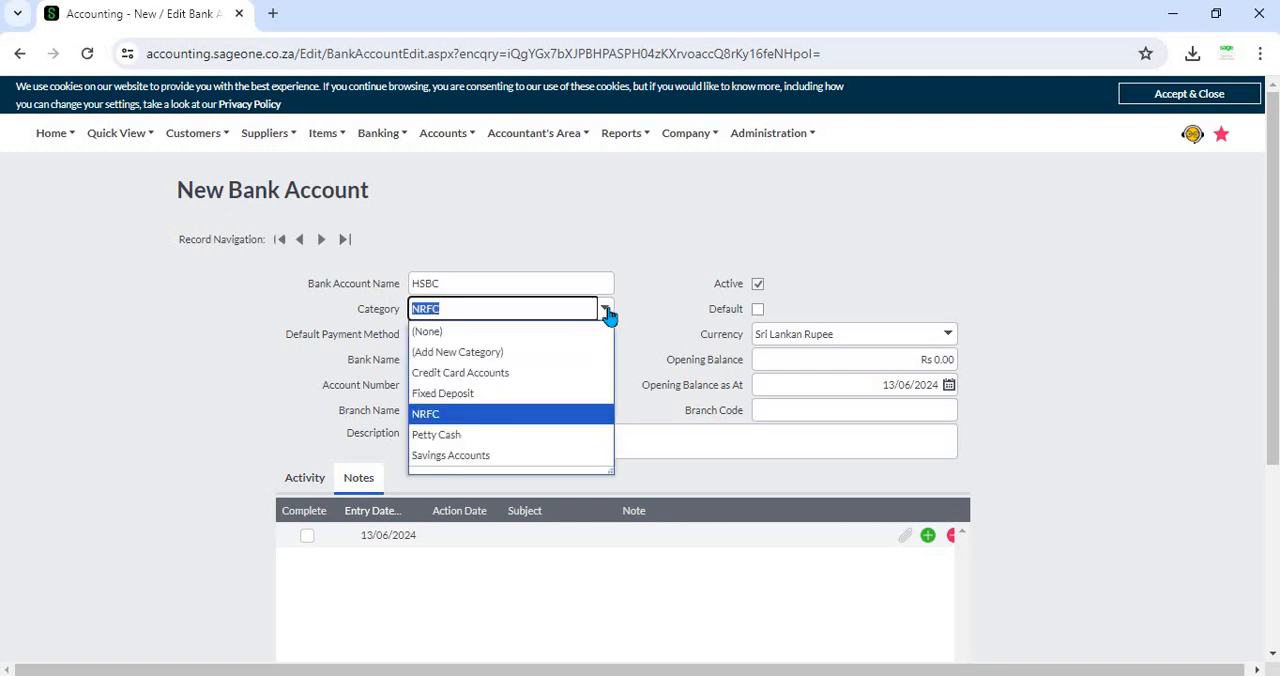
left_click(660, 250)
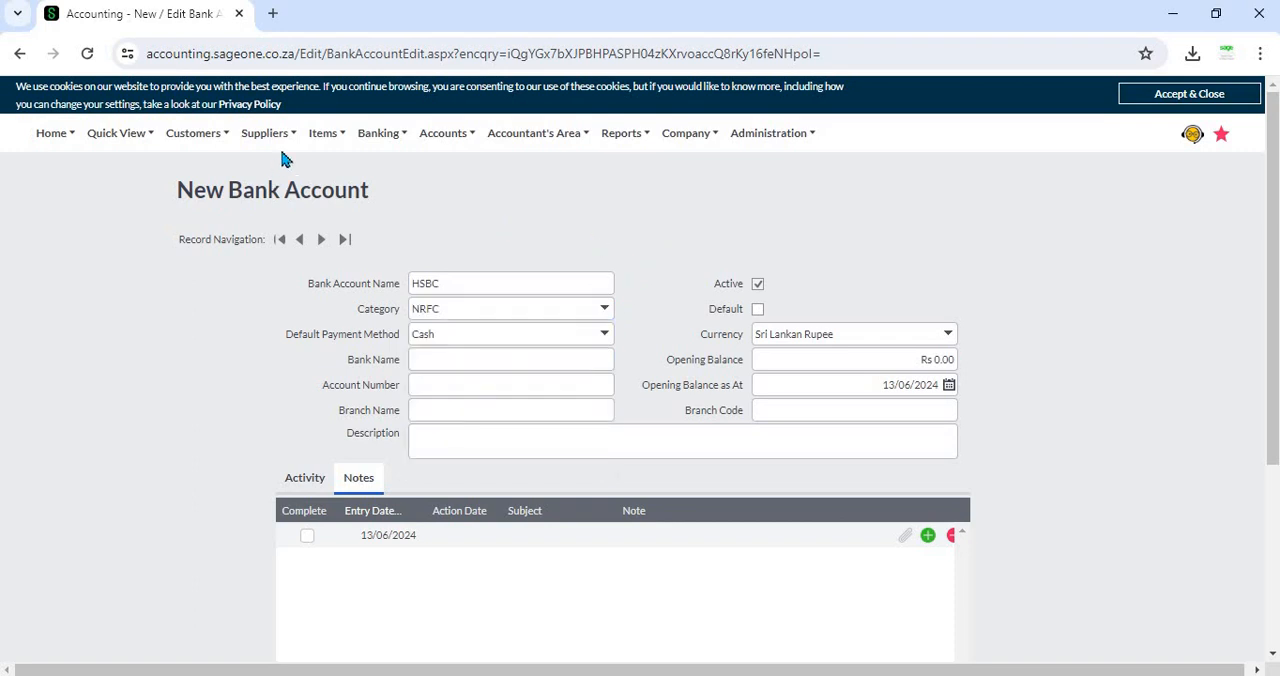
Step: Go to the Bank and Credit Card Categories list to check for the NRFC category
mouse_move(383, 140)
mouse_move(389, 203)
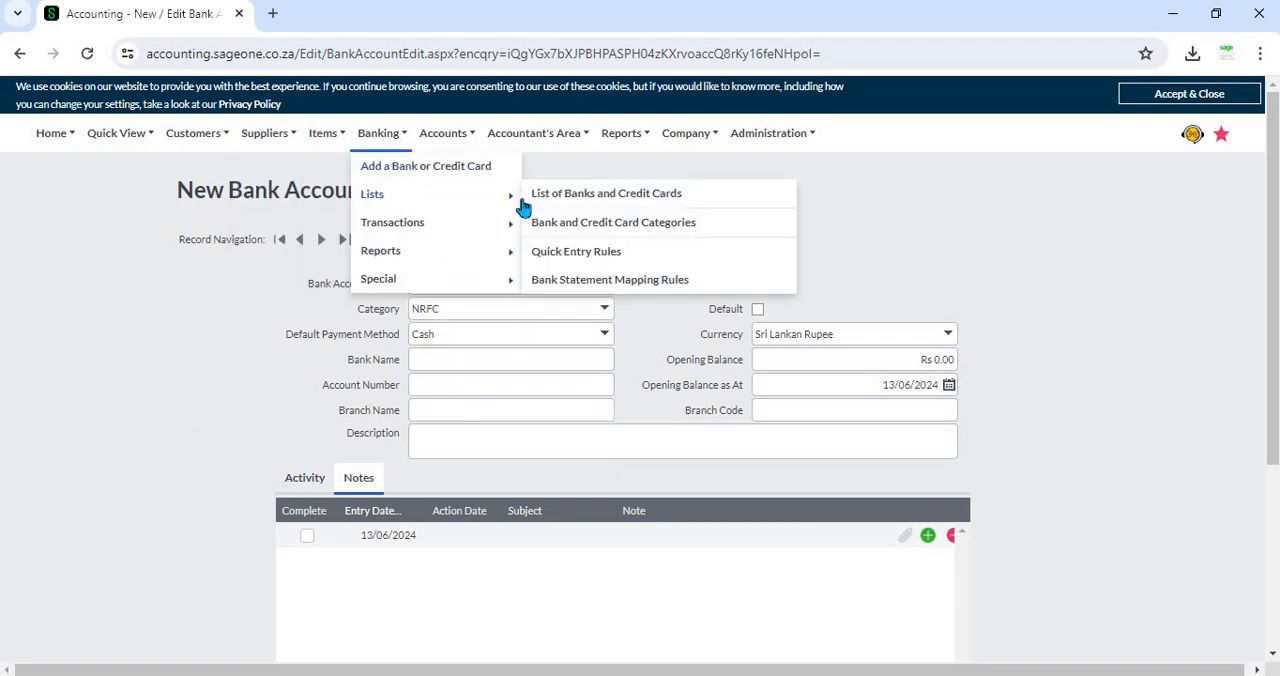
left_click(591, 229)
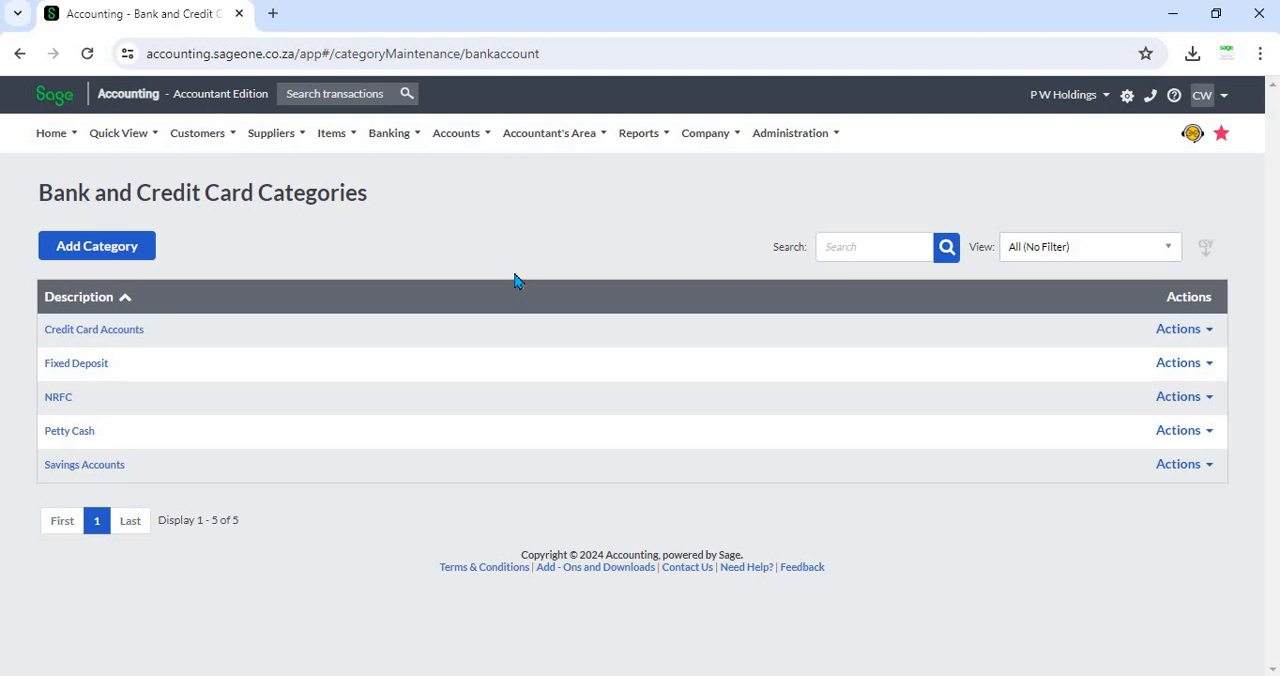
Step: Open the filter options of the List of Banks and Credit Cards report
left_click(392, 135)
mouse_move(411, 262)
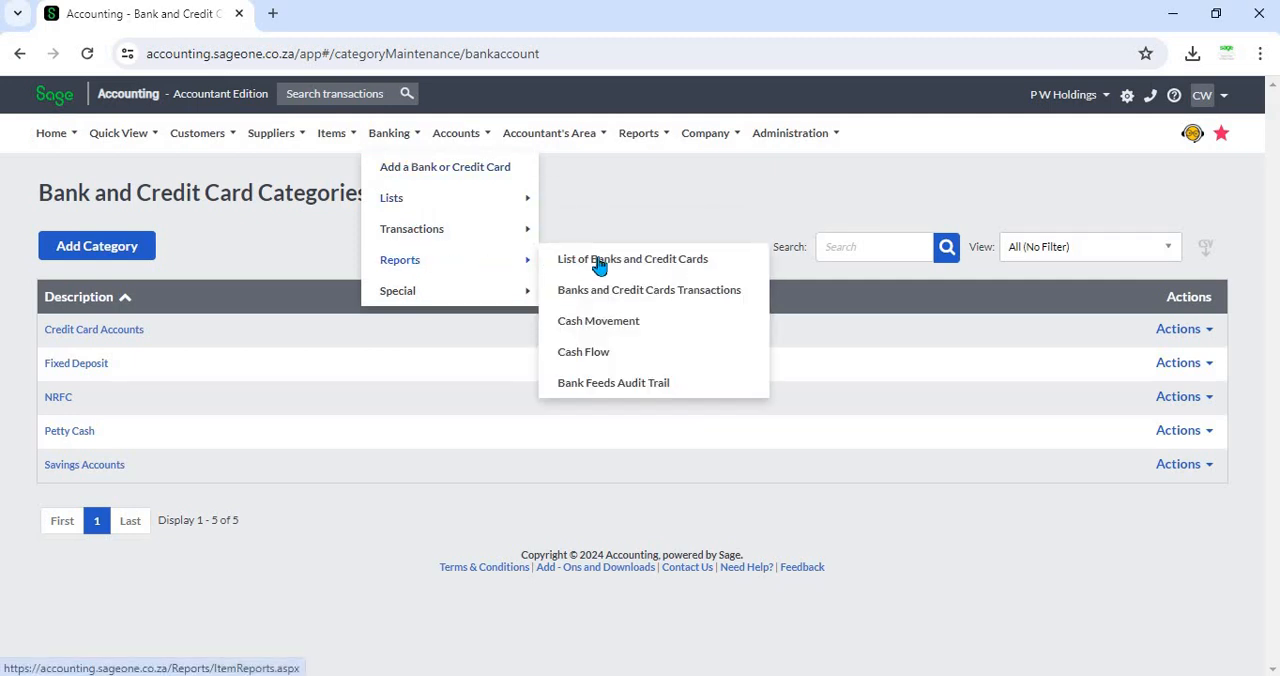
left_click(703, 260)
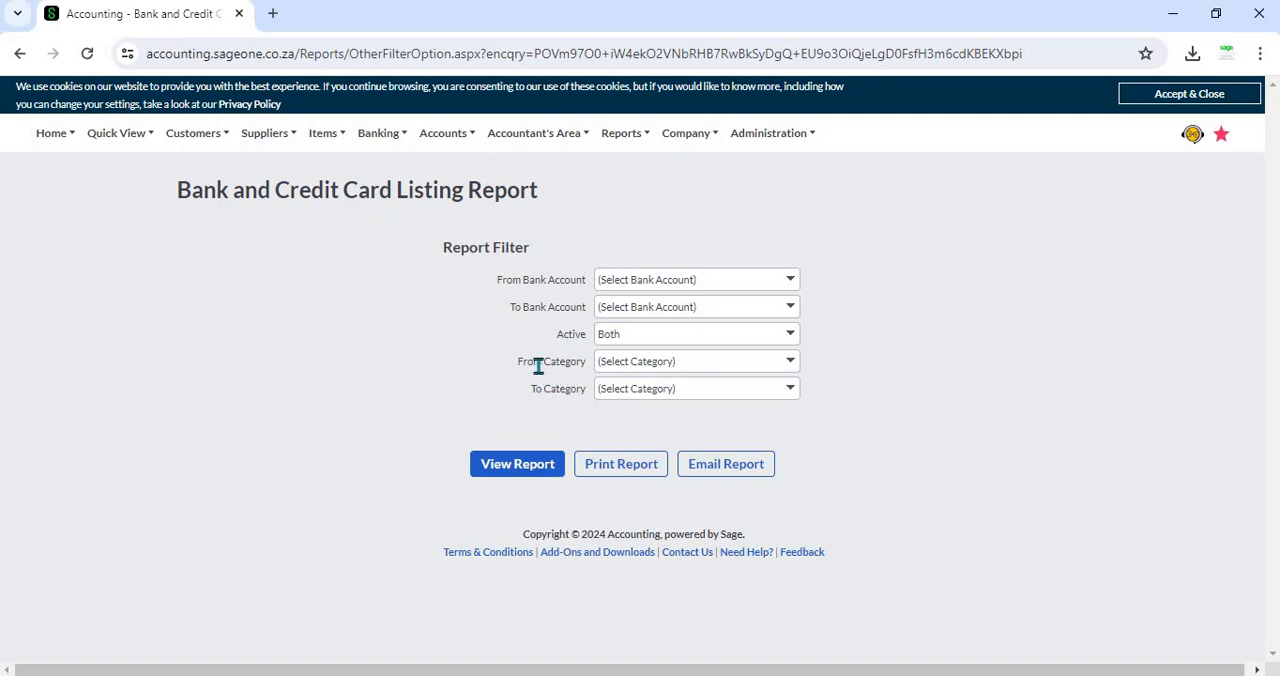
Step: Set the report's category filter to Credit Card Accounts and try to view the report
left_click(791, 368)
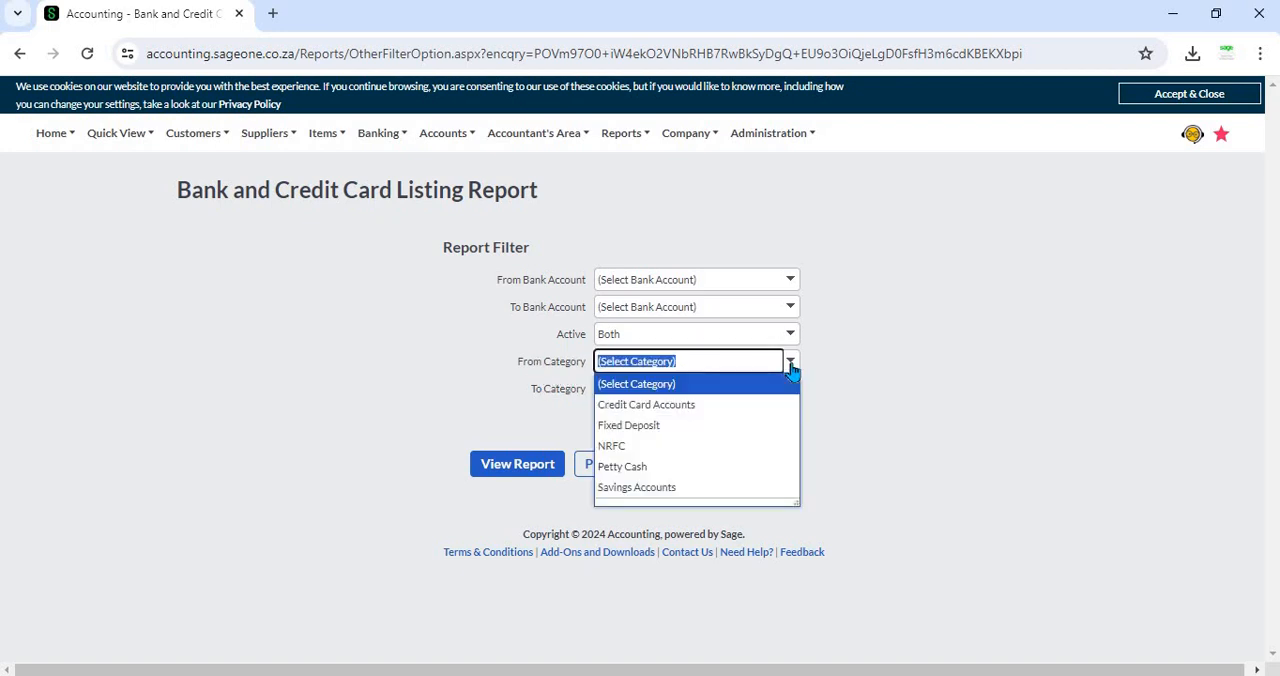
left_click(792, 366)
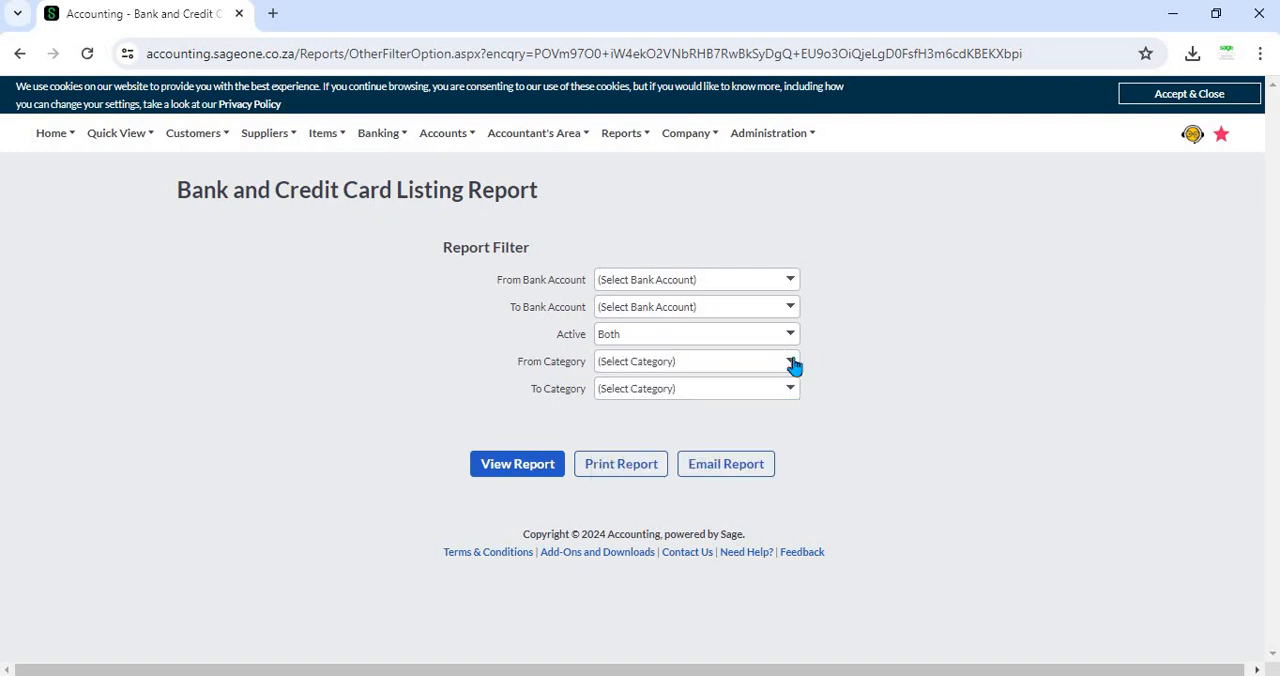
left_click(792, 366)
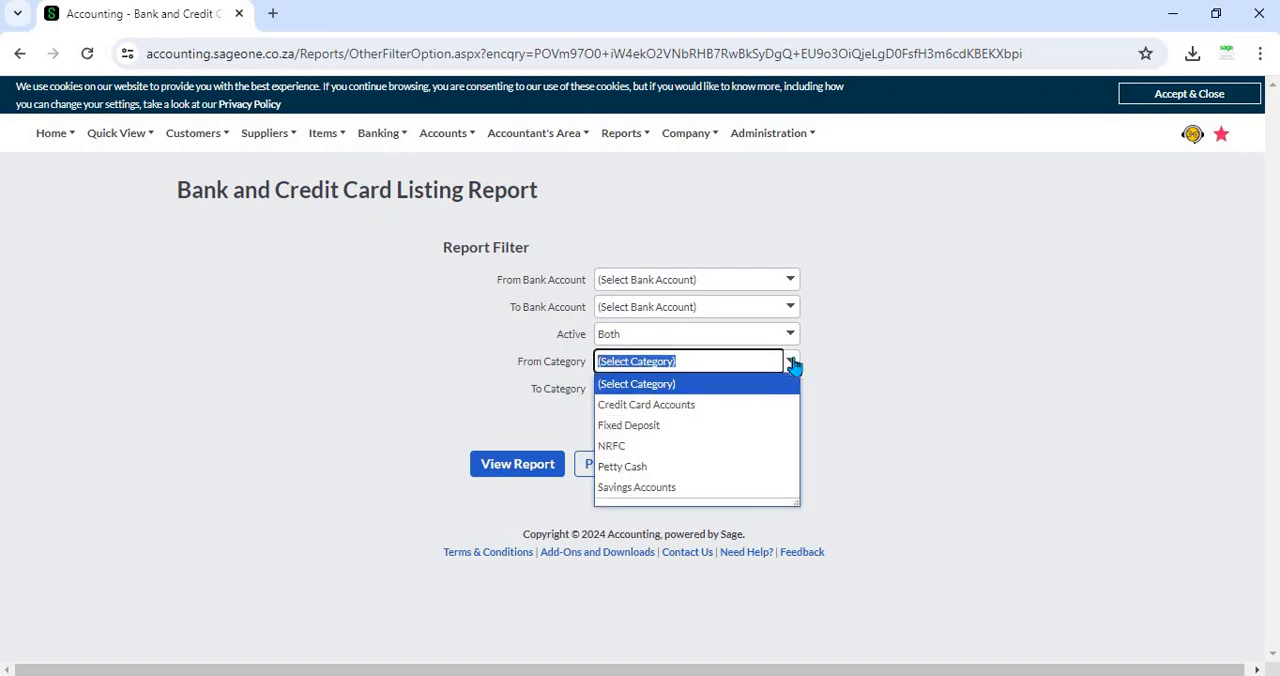
left_click(720, 404)
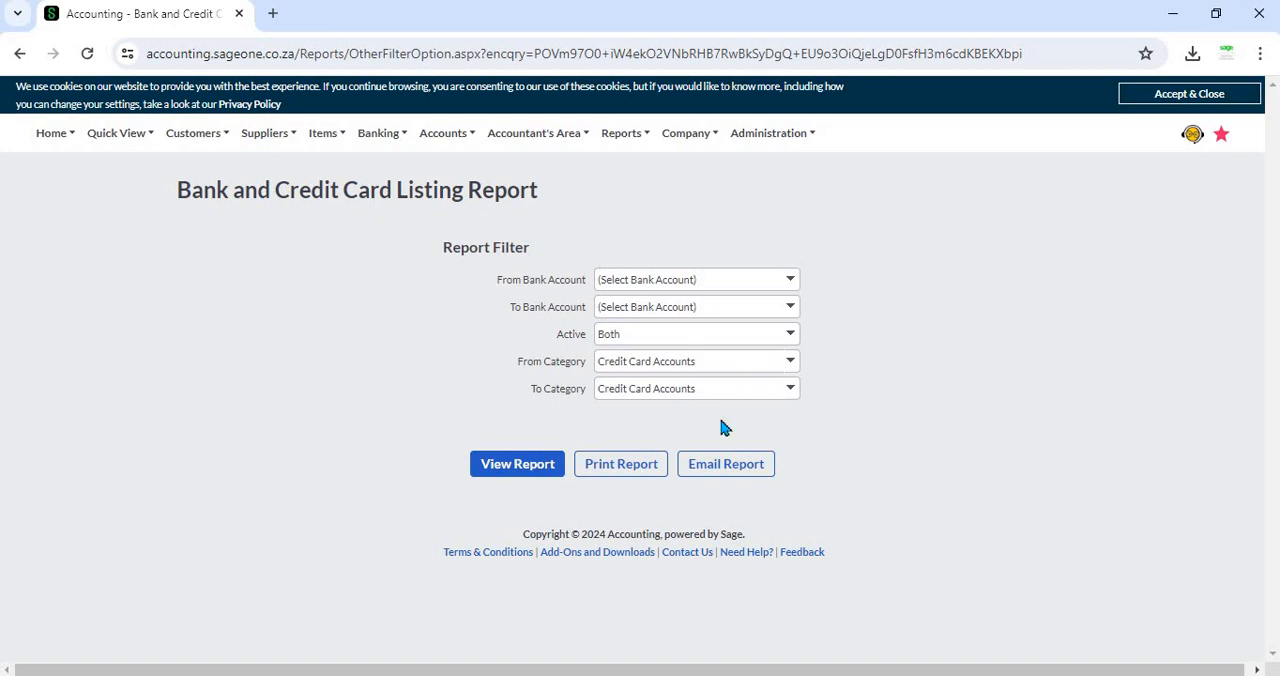
left_click(548, 466)
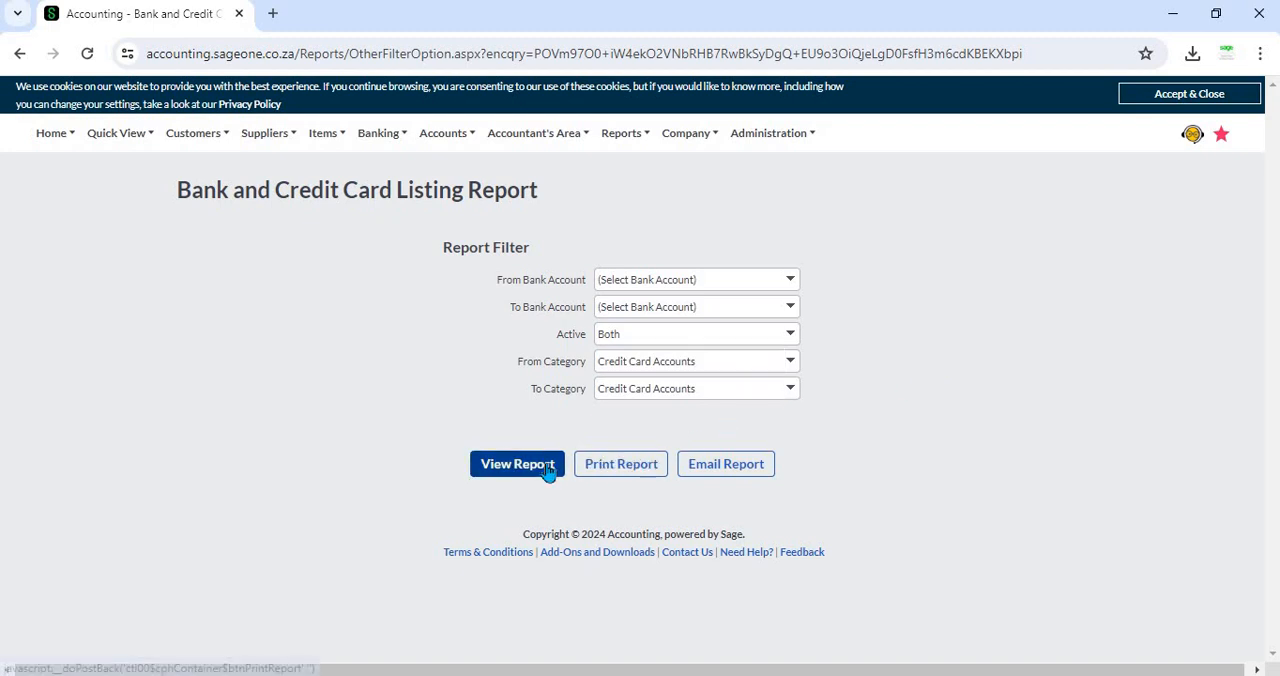
Step: Reset the From Category filter to (Select Category) and view the Bank and Credit Card Listing Report
left_click(790, 361)
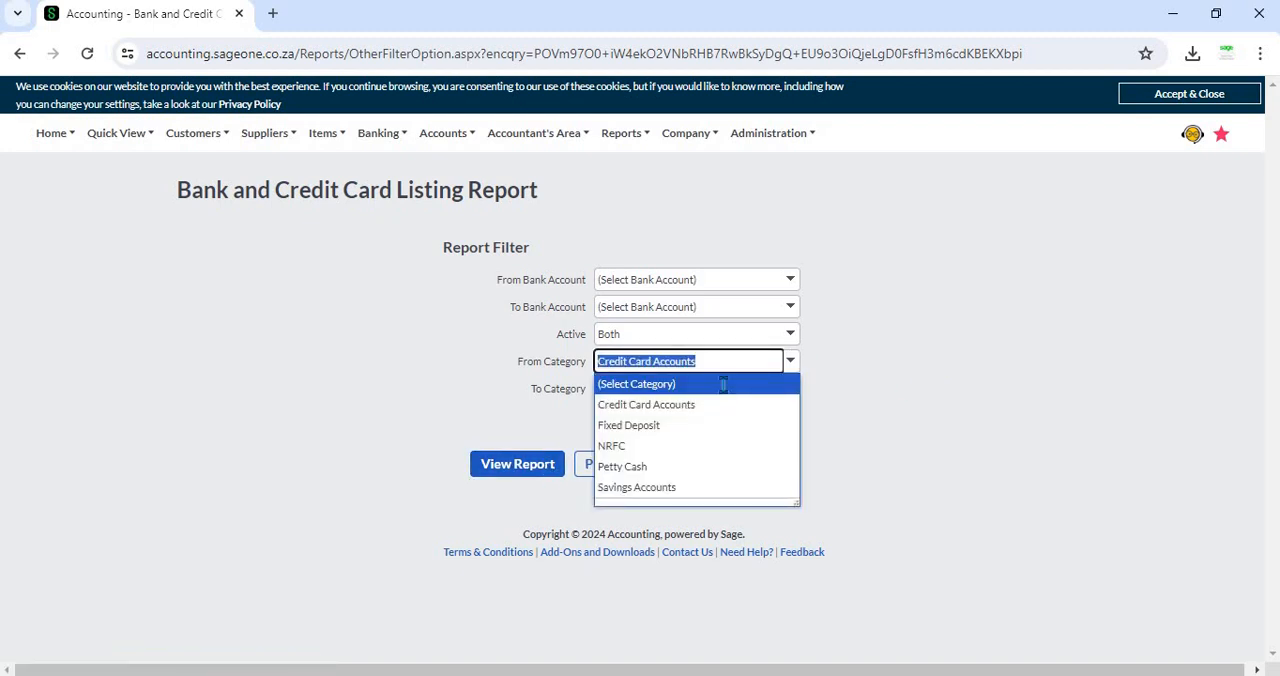
left_click(722, 386)
left_click(516, 478)
left_click(516, 470)
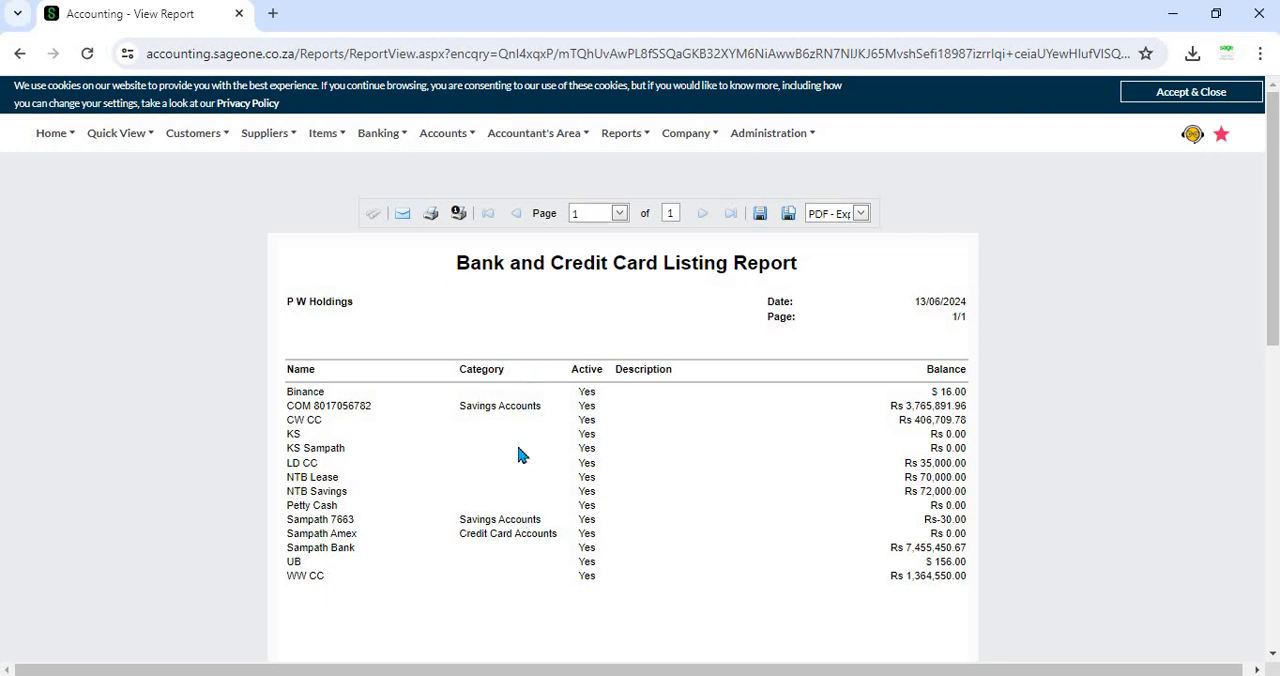
Step: Return to the filter options of the Bank and Credit Card Listing Report
mouse_move(380, 133)
mouse_move(380, 250)
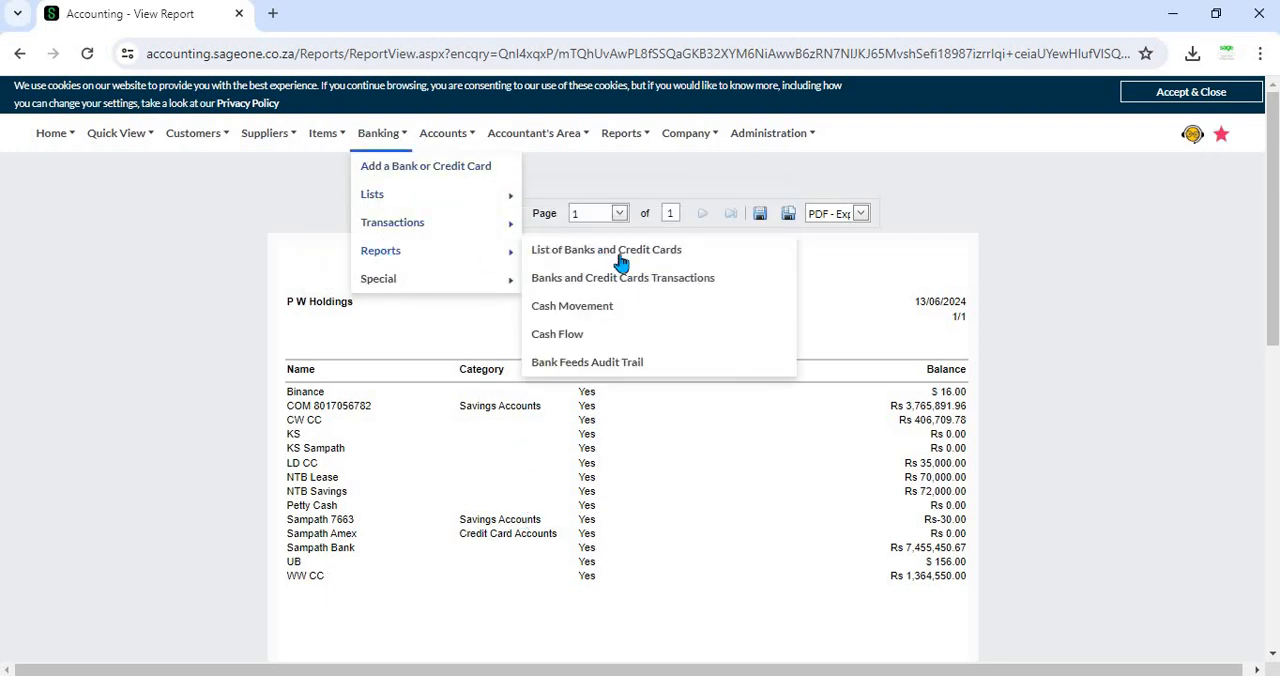
left_click(620, 258)
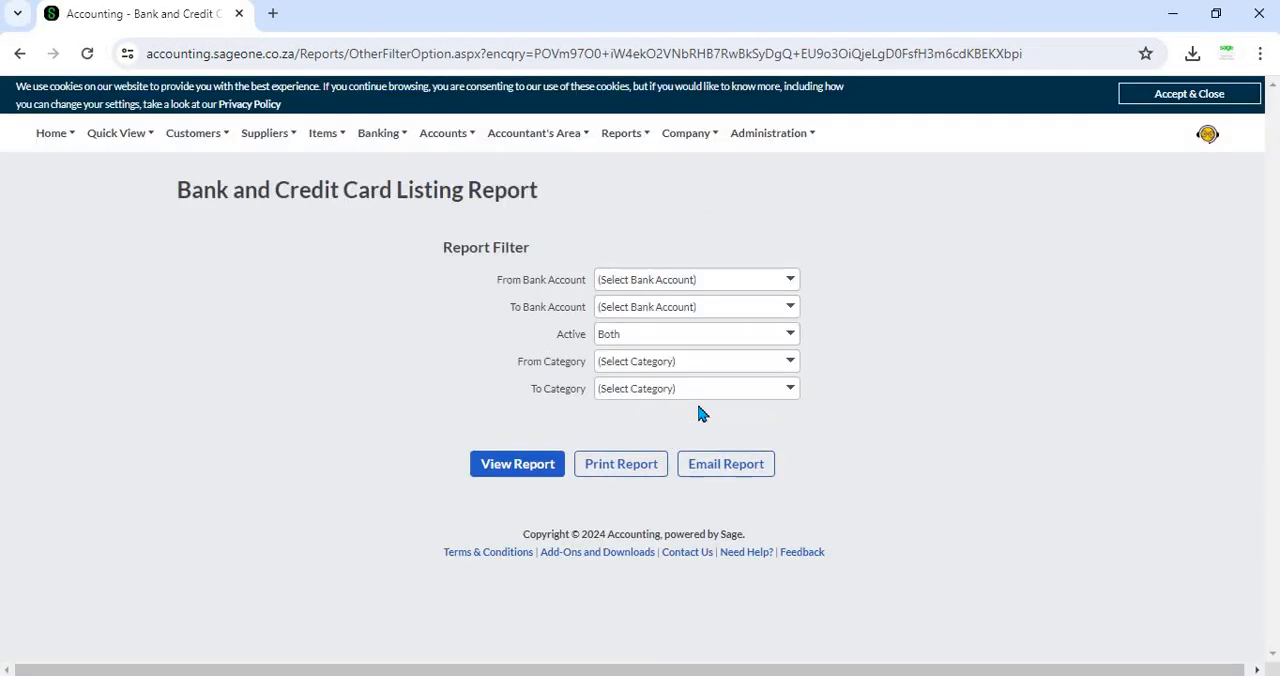
Step: Filter the Bank and Credit Card Listing Report to the Savings Accounts category and view the report
left_click(790, 363)
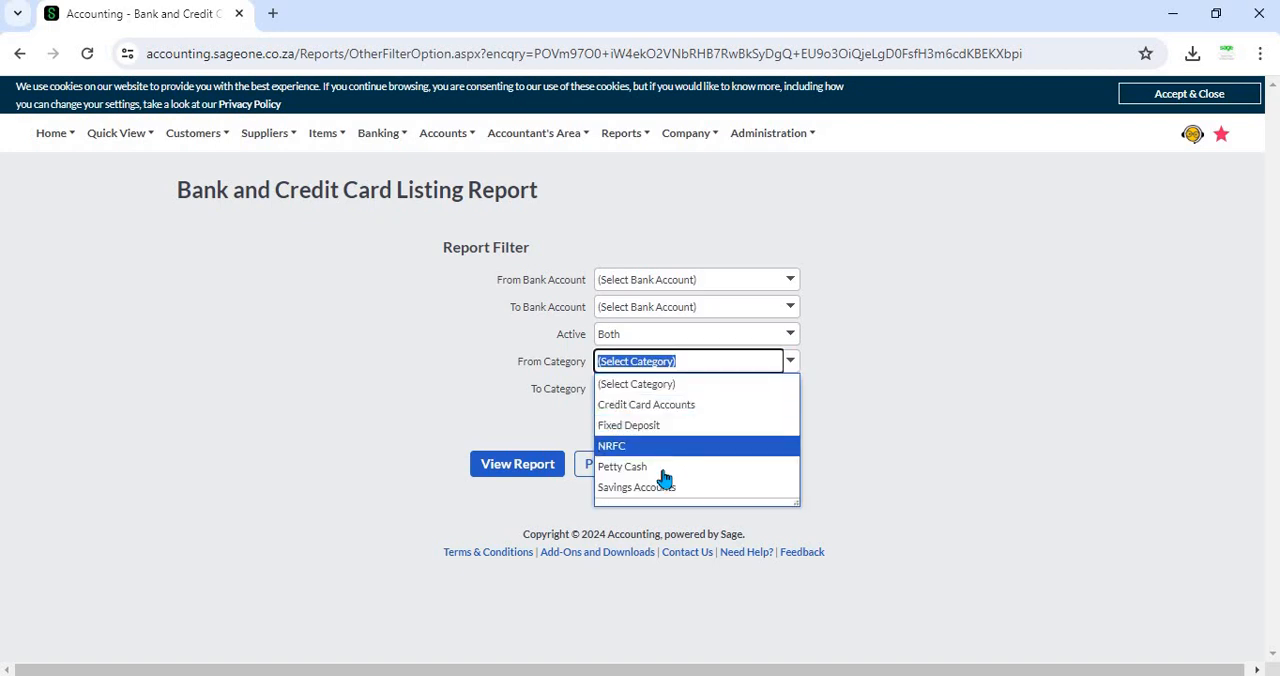
left_click(610, 487)
left_click(532, 478)
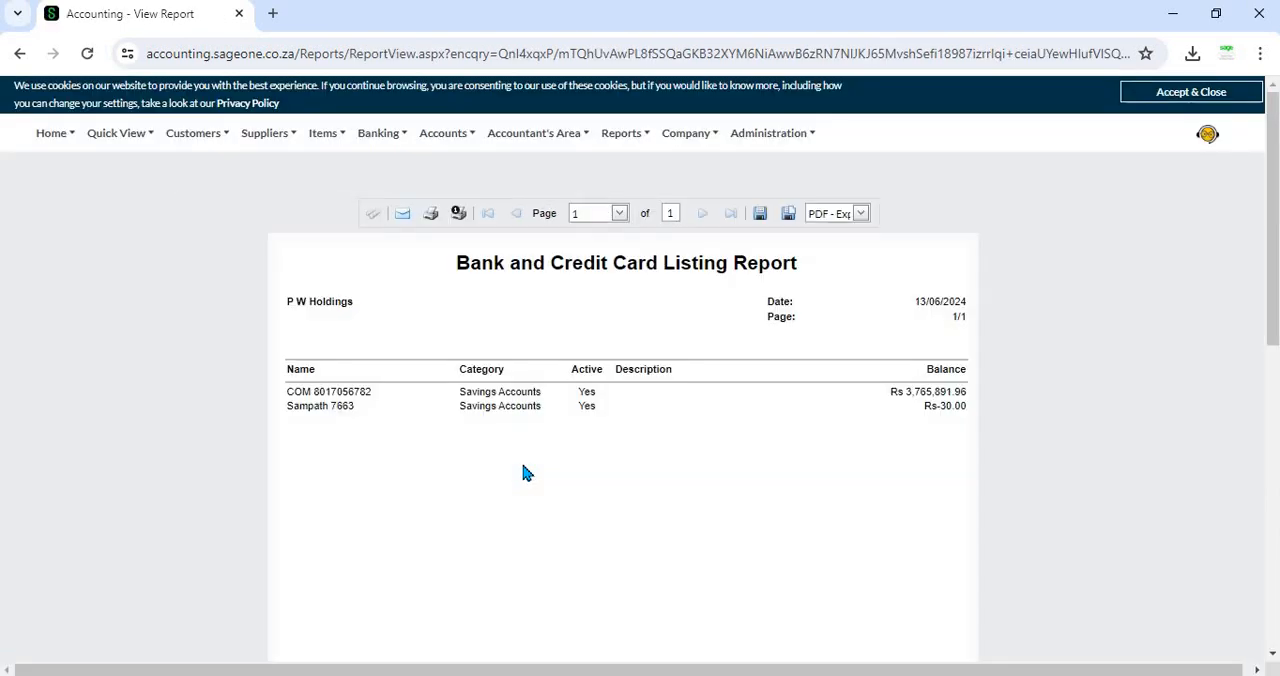
Step: Reopen the filter options of the List of Banks and Credit Cards report and set From Category to Savings Accounts
left_click(383, 136)
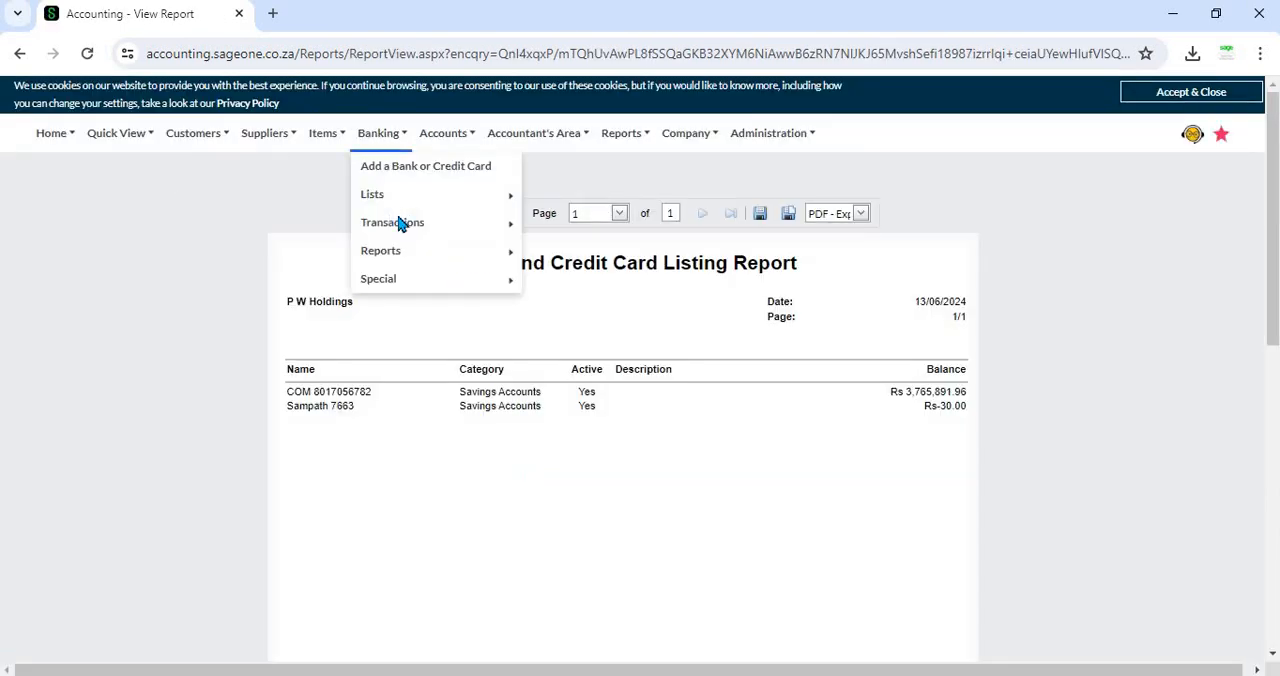
mouse_move(408, 256)
left_click(545, 256)
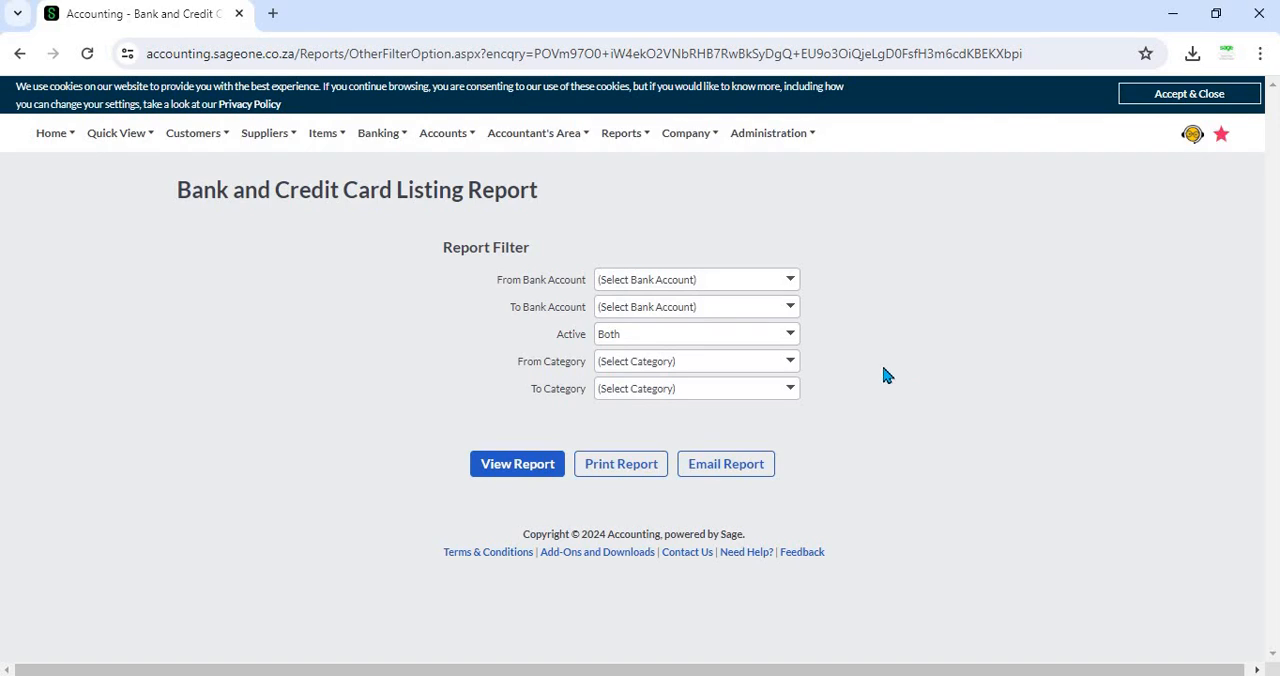
left_click(790, 366)
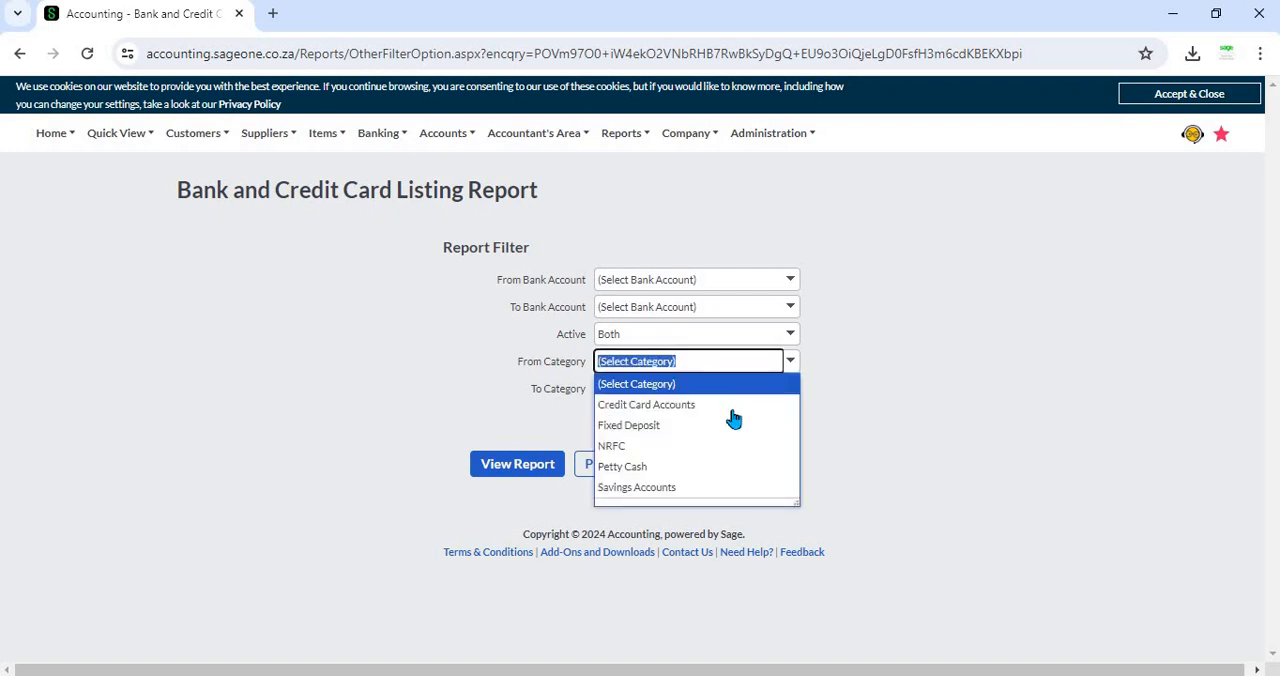
left_click(727, 495)
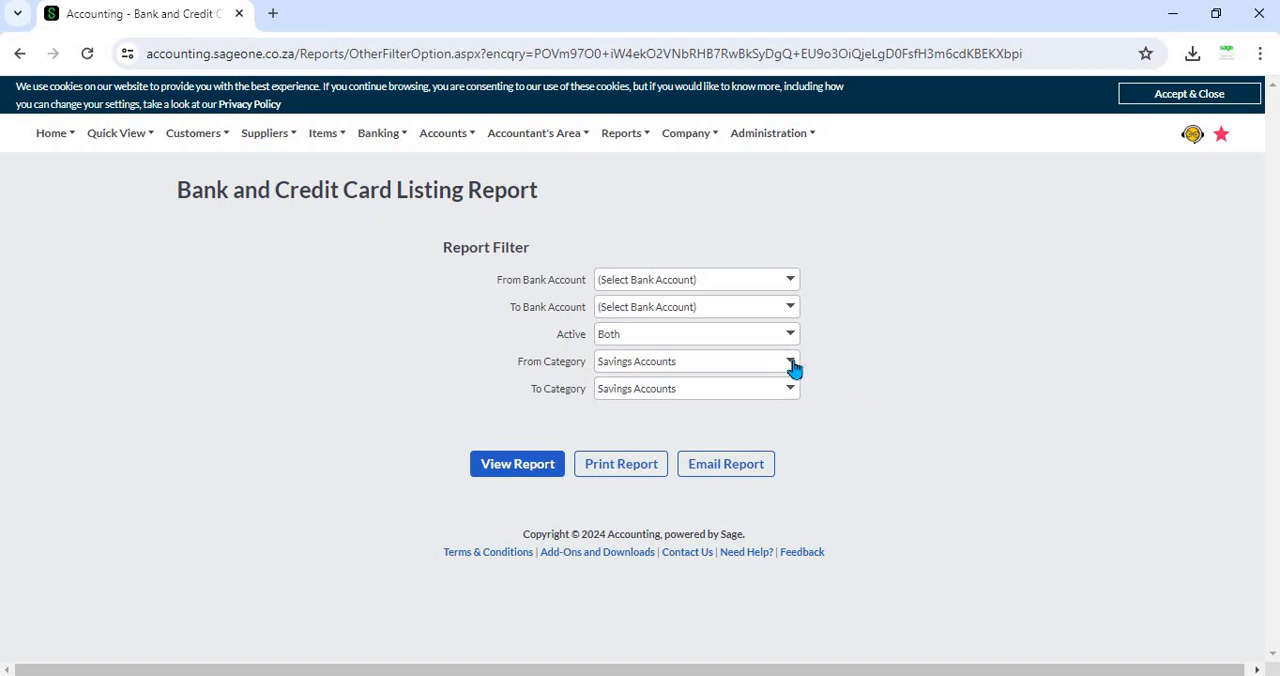
Step: Set the report's category range from NRFC to Savings Accounts, and reset From Category to (Select Category)
left_click(792, 367)
left_click(726, 446)
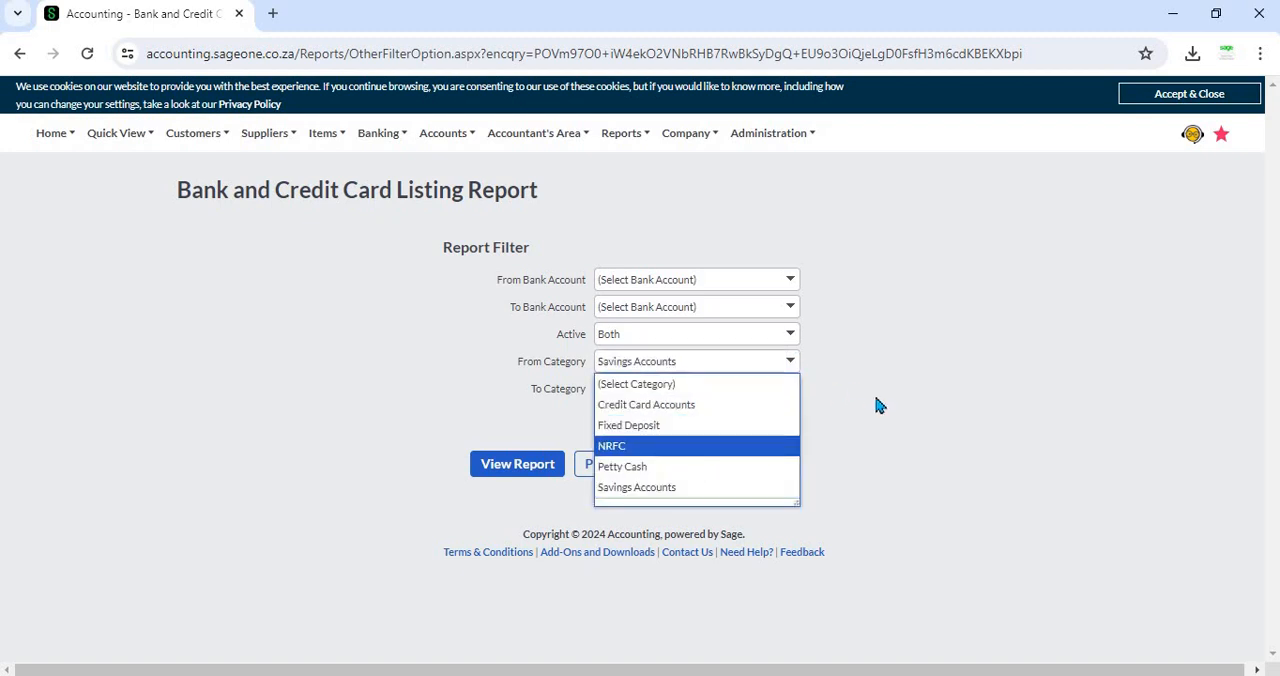
left_click(790, 392)
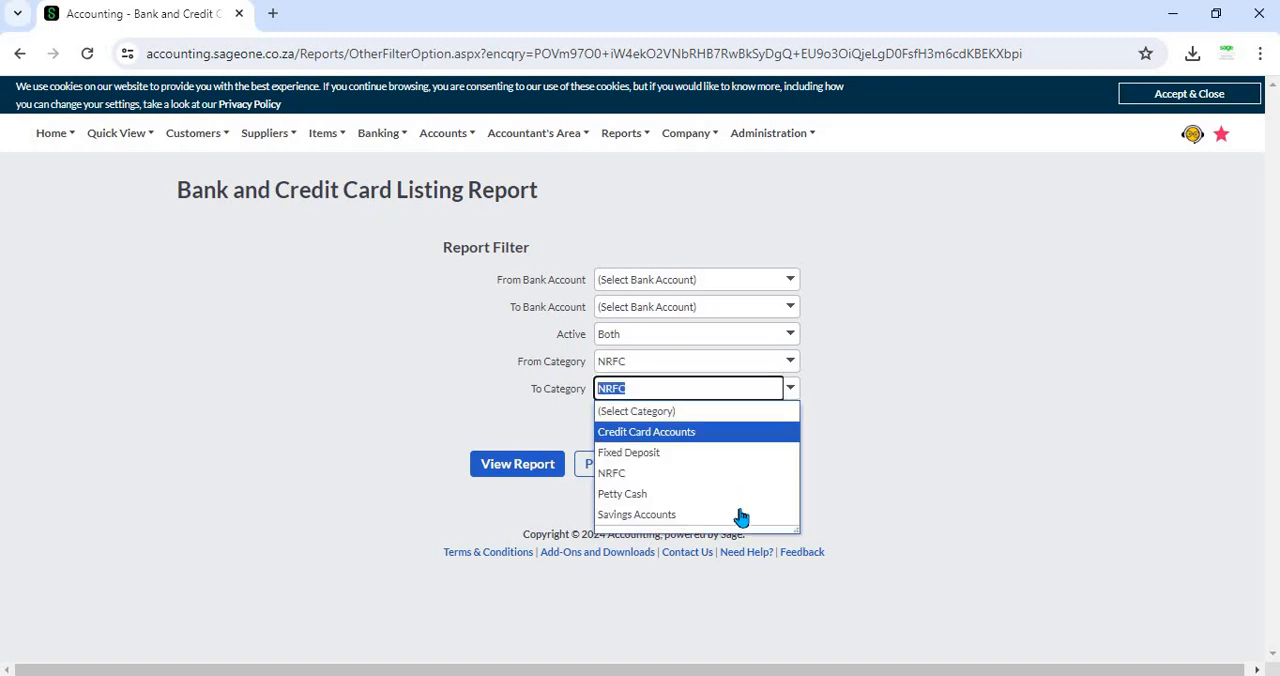
left_click(737, 519)
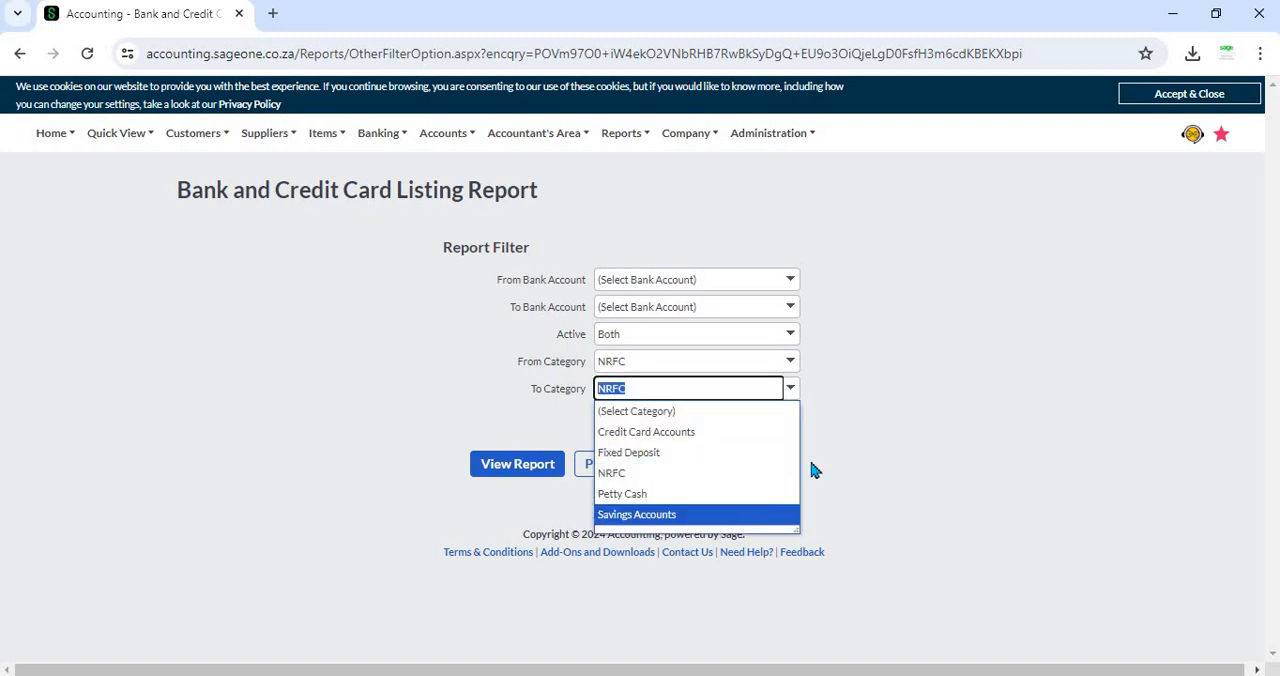
left_click(790, 363)
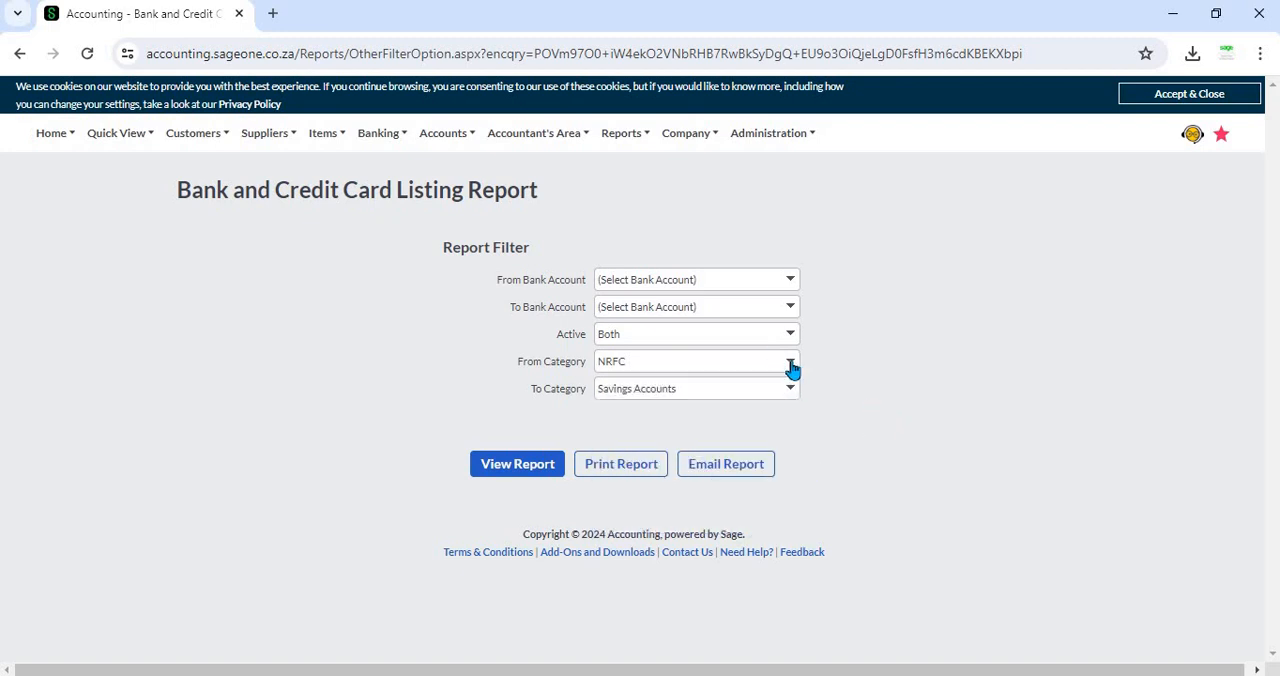
key("Return")
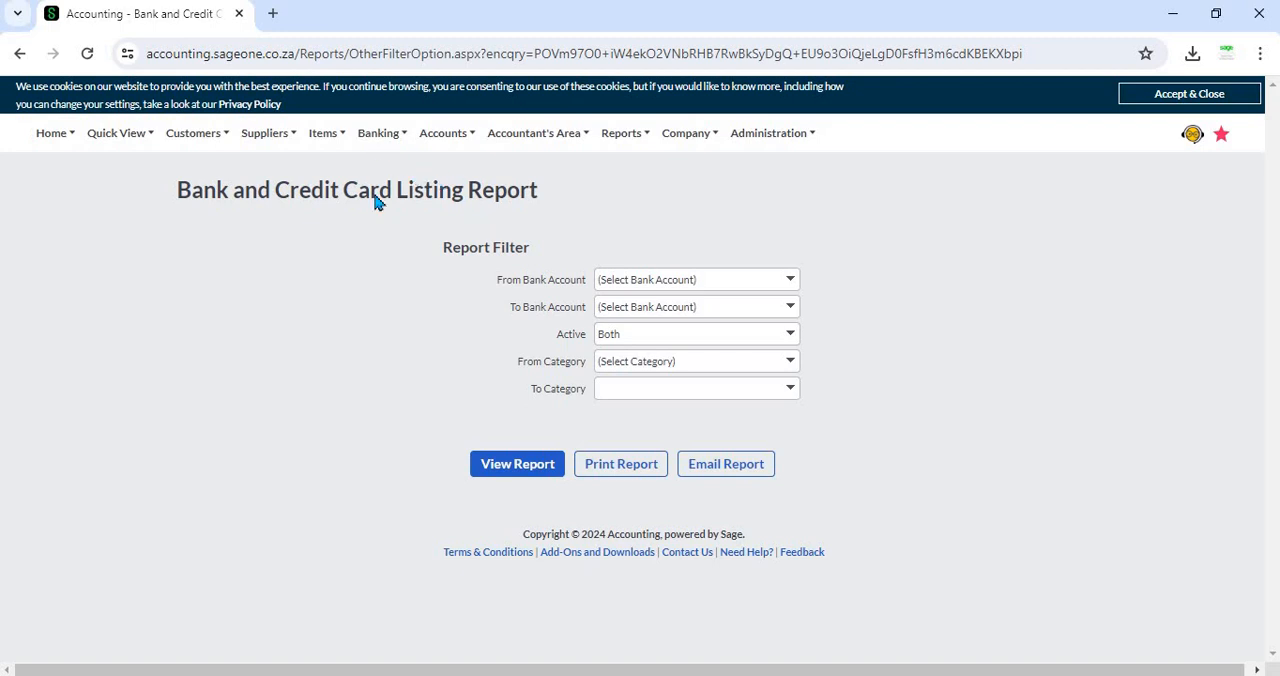
Step: Open the Banks and Credit Cards Transactions report's filter options and set its From category to Credit Card Accounts
mouse_move(382, 134)
mouse_move(381, 250)
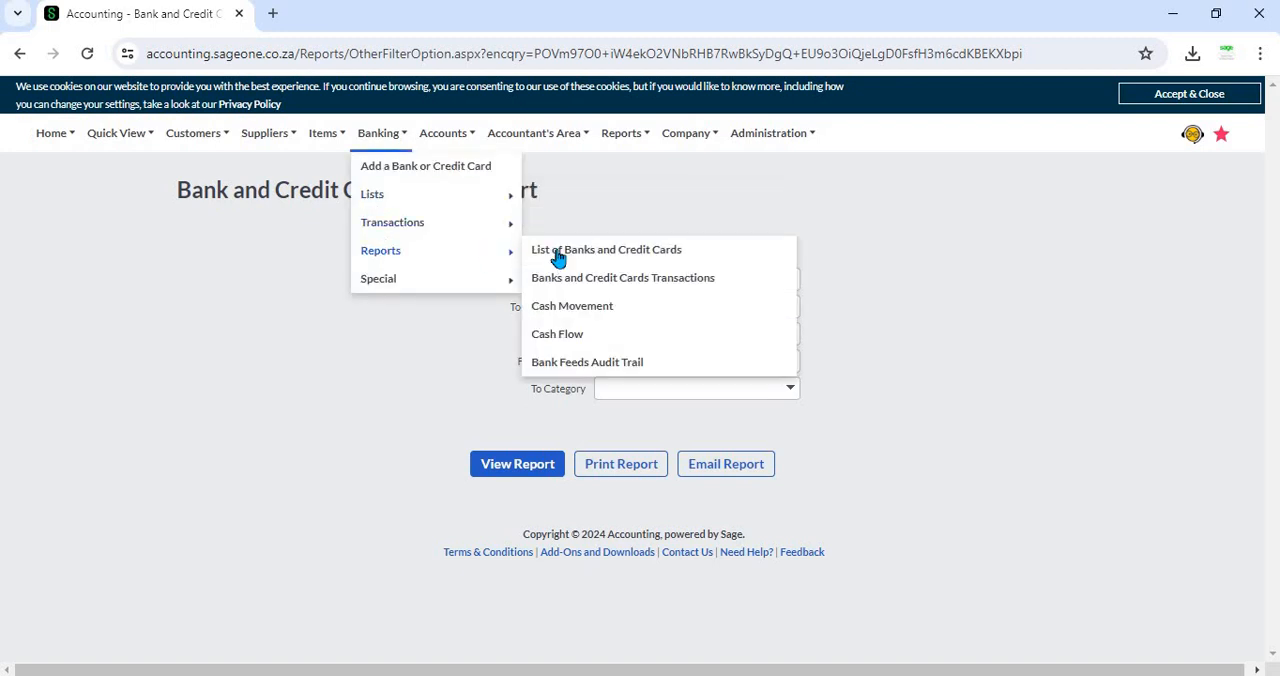
left_click(731, 283)
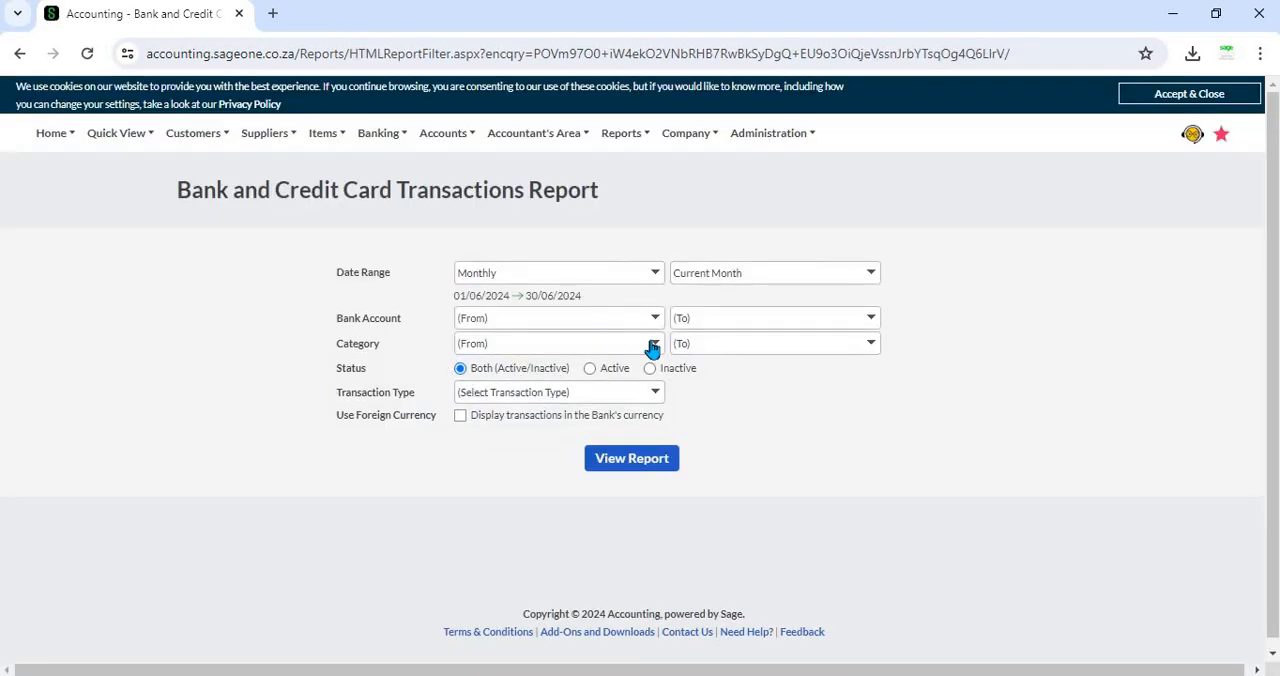
left_click(652, 347)
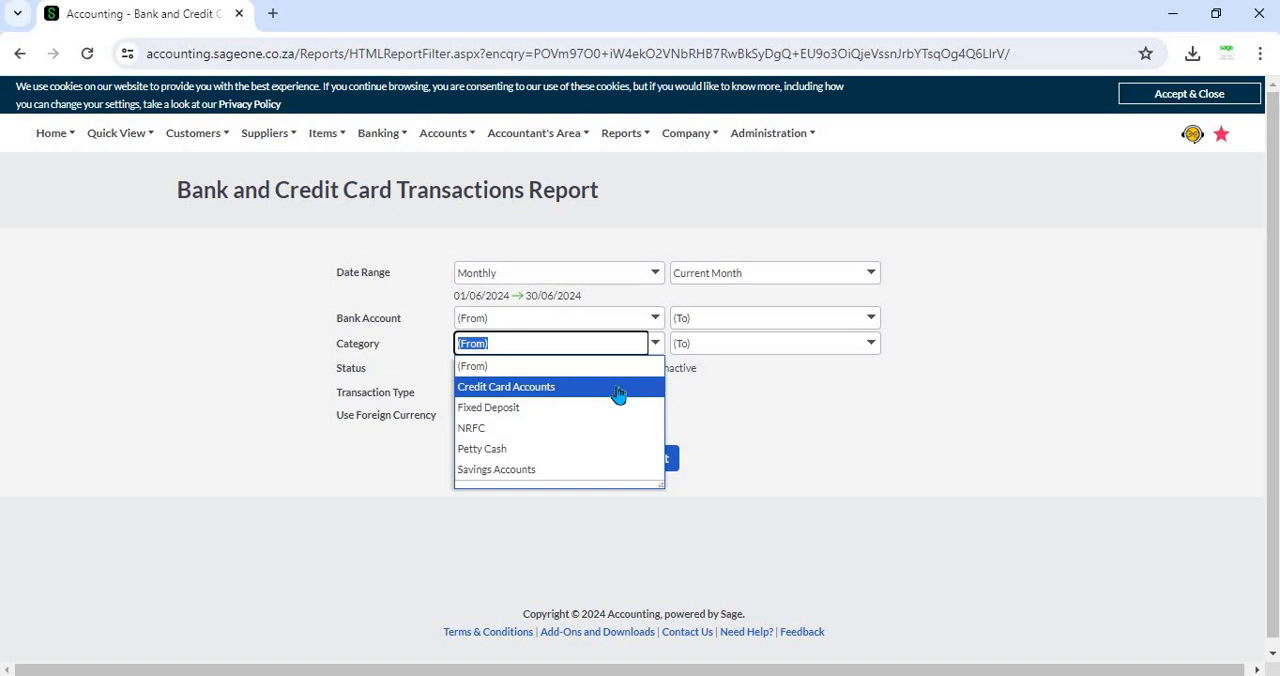
left_click(785, 402)
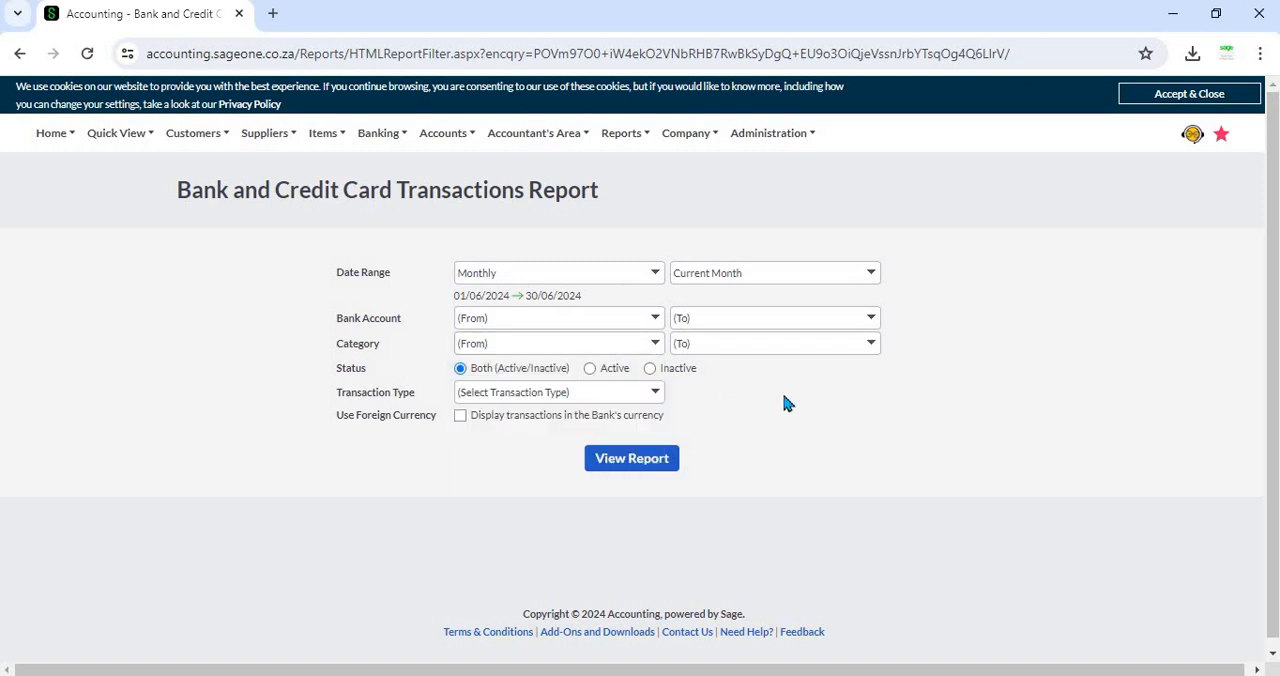
left_click(656, 346)
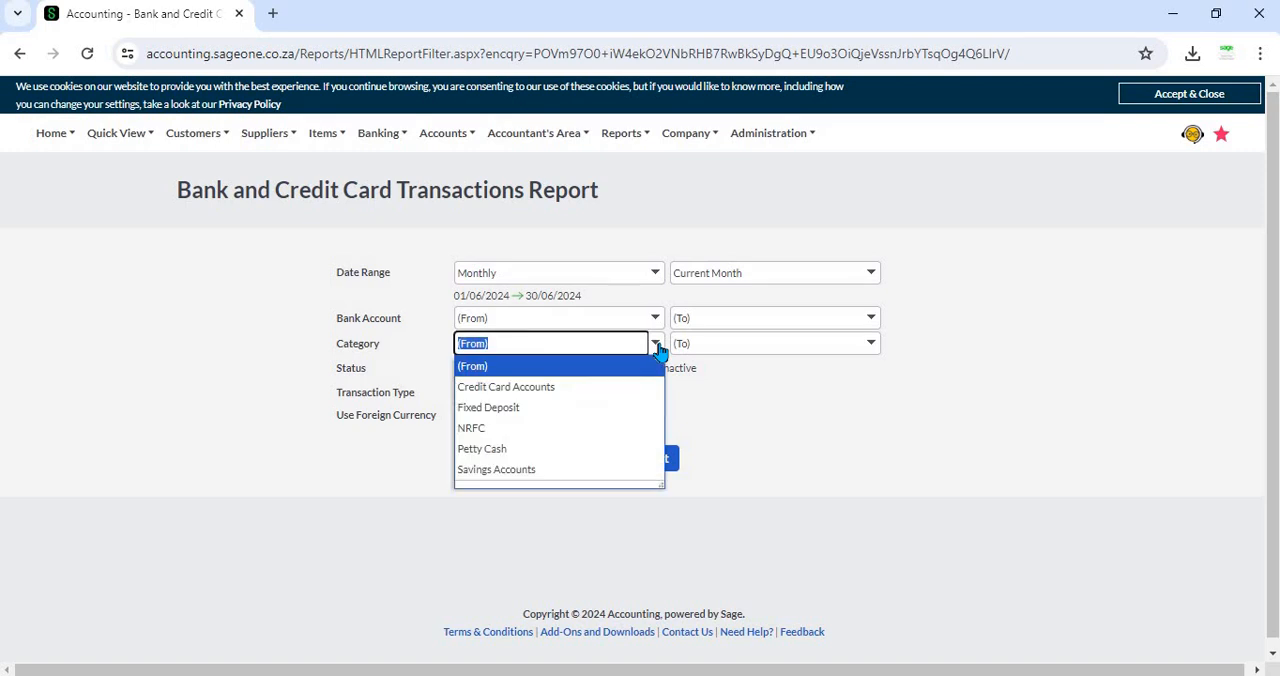
left_click(533, 388)
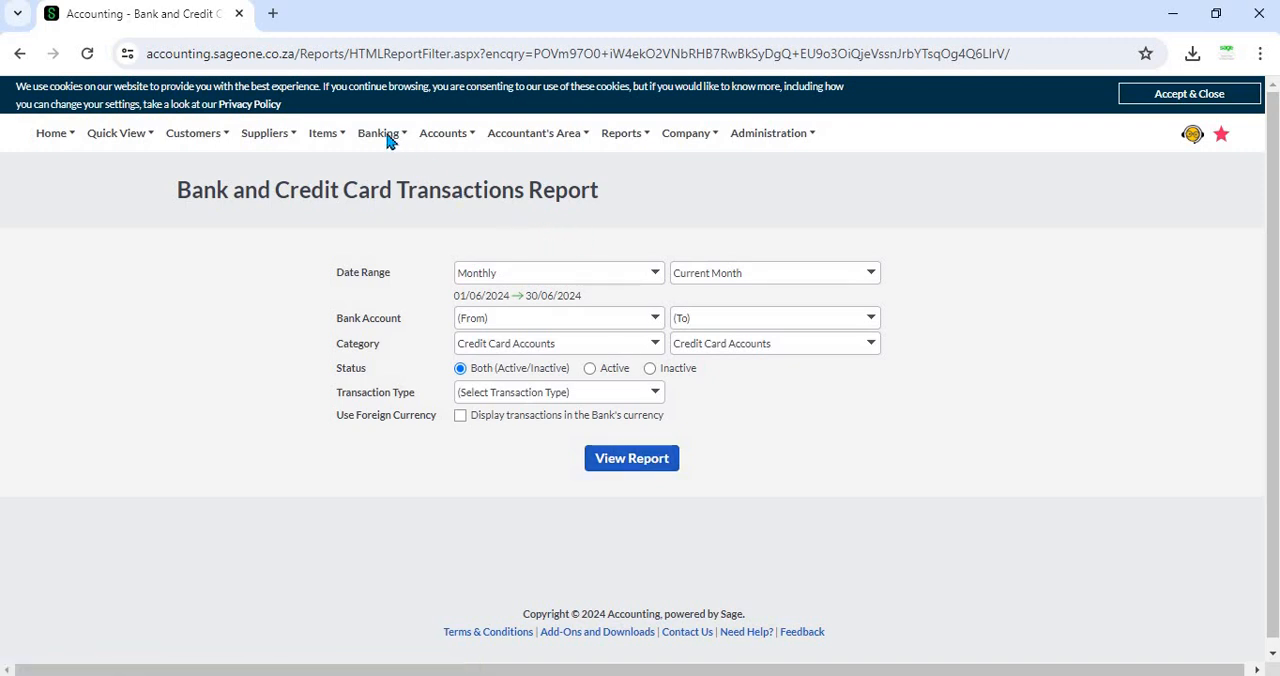
Step: Open the Cash Movement Report's filter options and look through the categories offered under From Category
mouse_move(388, 134)
mouse_move(398, 228)
mouse_move(435, 258)
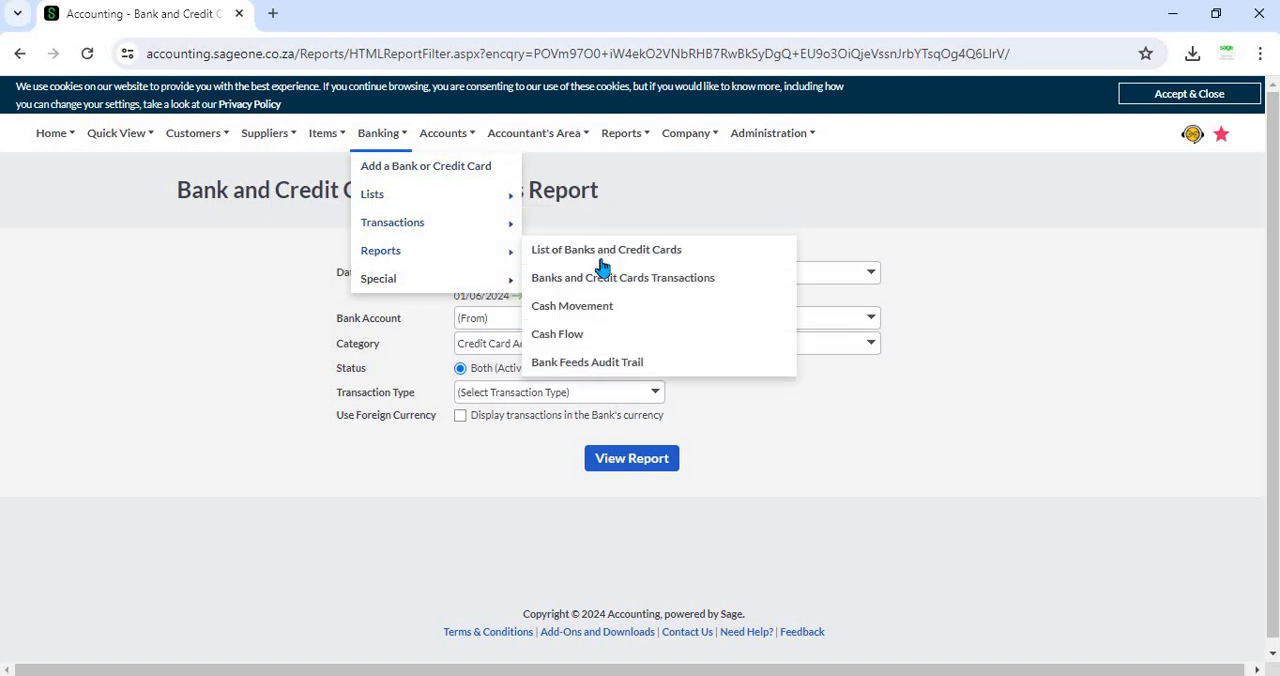
left_click(606, 310)
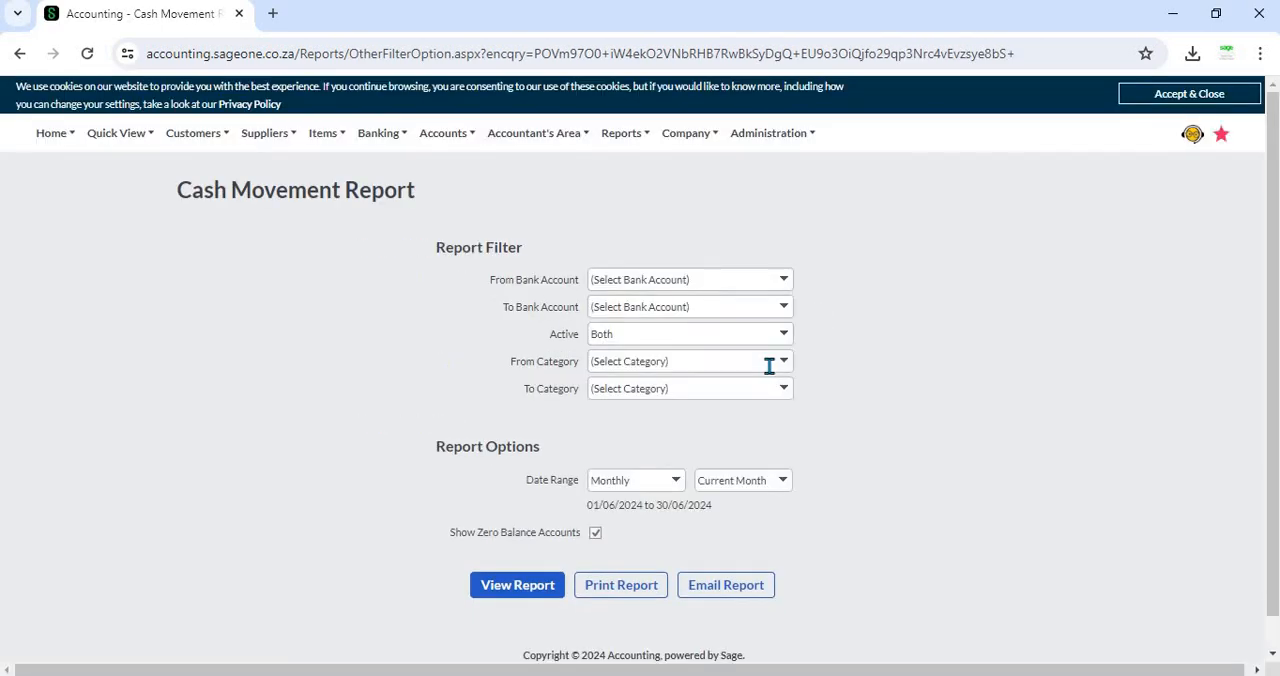
left_click(784, 364)
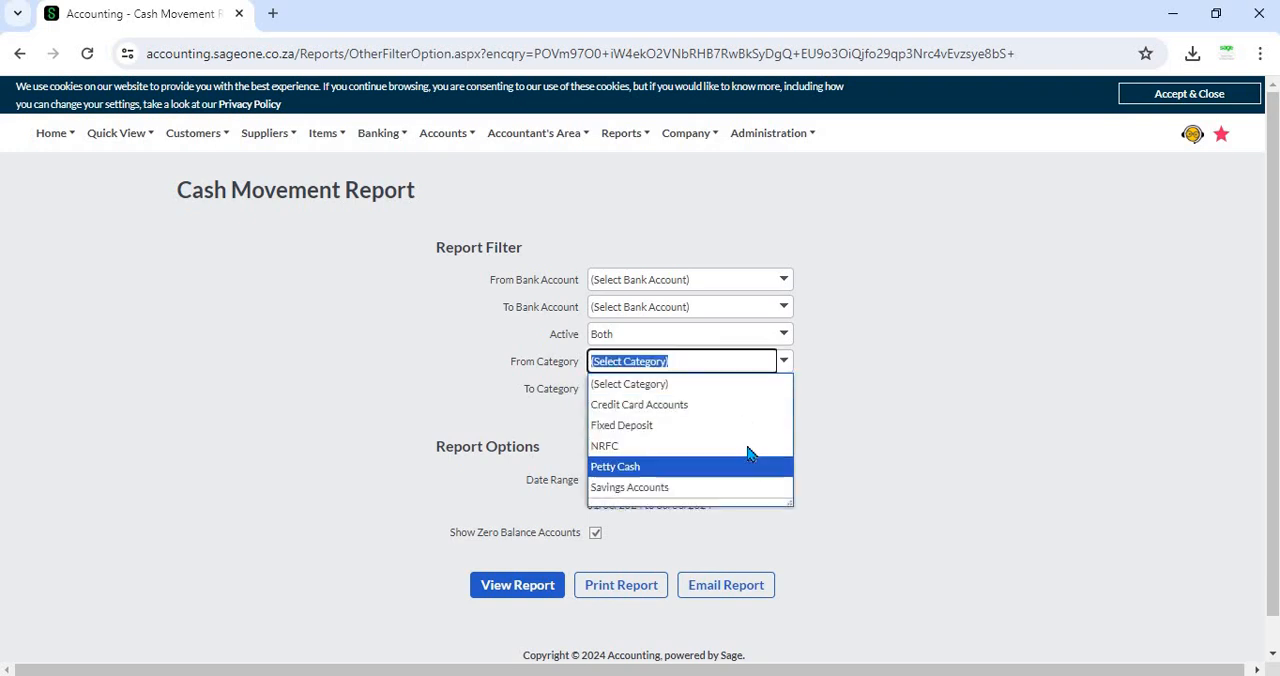
left_click(951, 394)
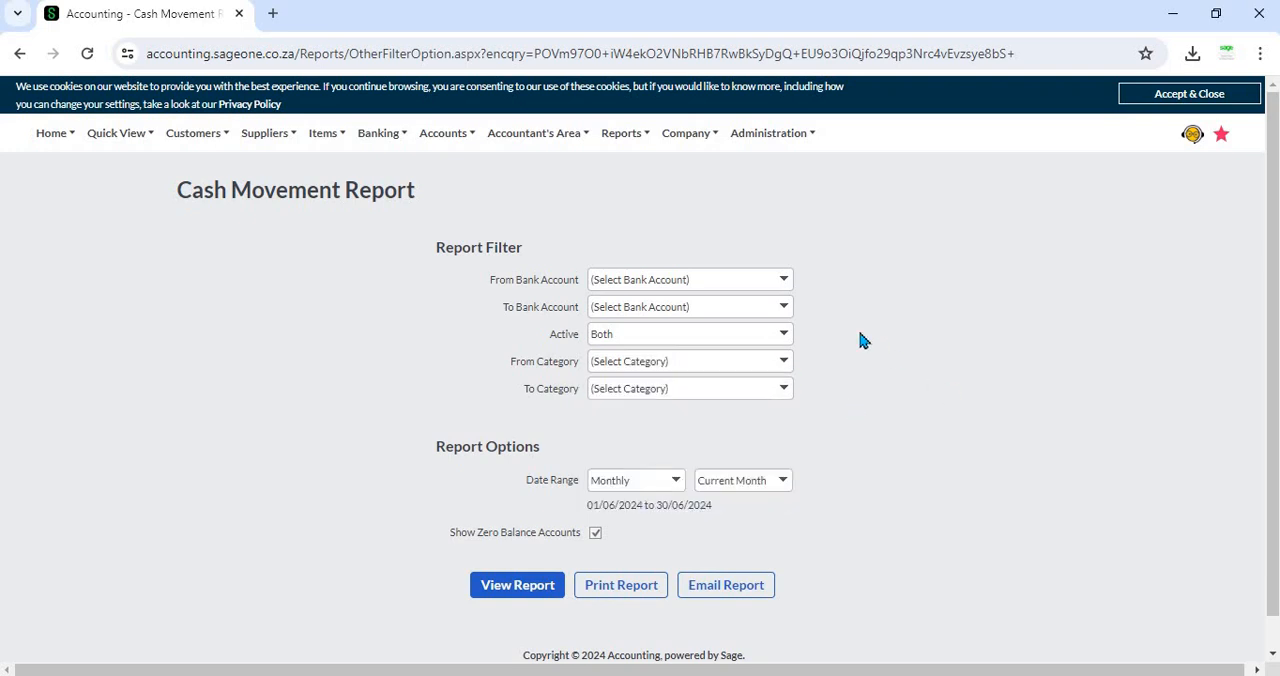
Step: Open the Cash Flow Report's filter options and check the choices for the start of its category range
left_click(400, 146)
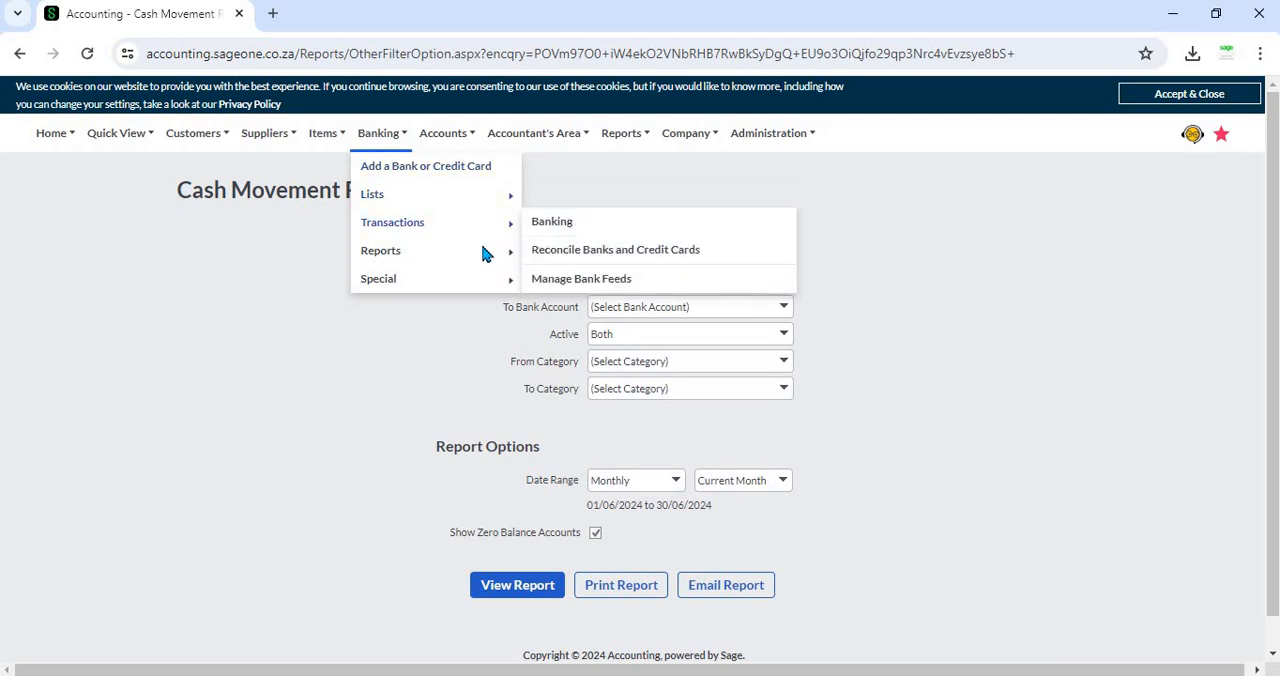
mouse_move(483, 253)
left_click(580, 334)
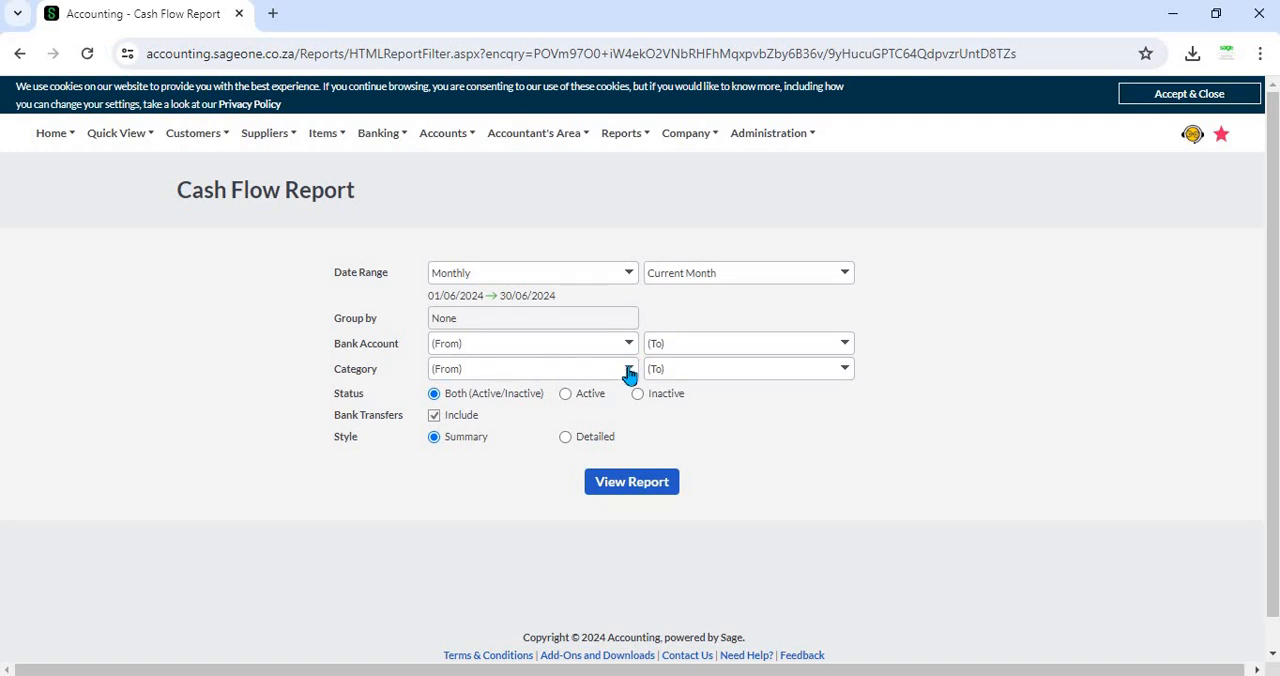
left_click(629, 369)
left_click(862, 422)
Step: Open the list of Bank and Credit Card Categories
left_click(378, 140)
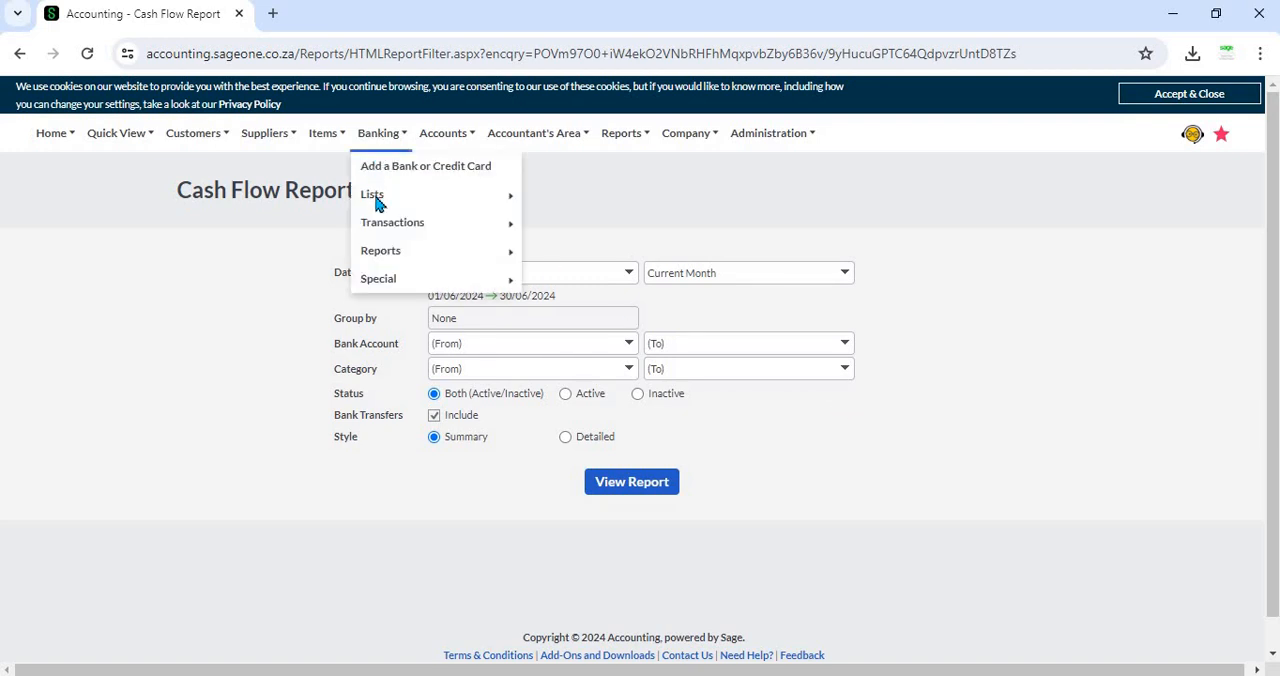
mouse_move(374, 199)
left_click(603, 223)
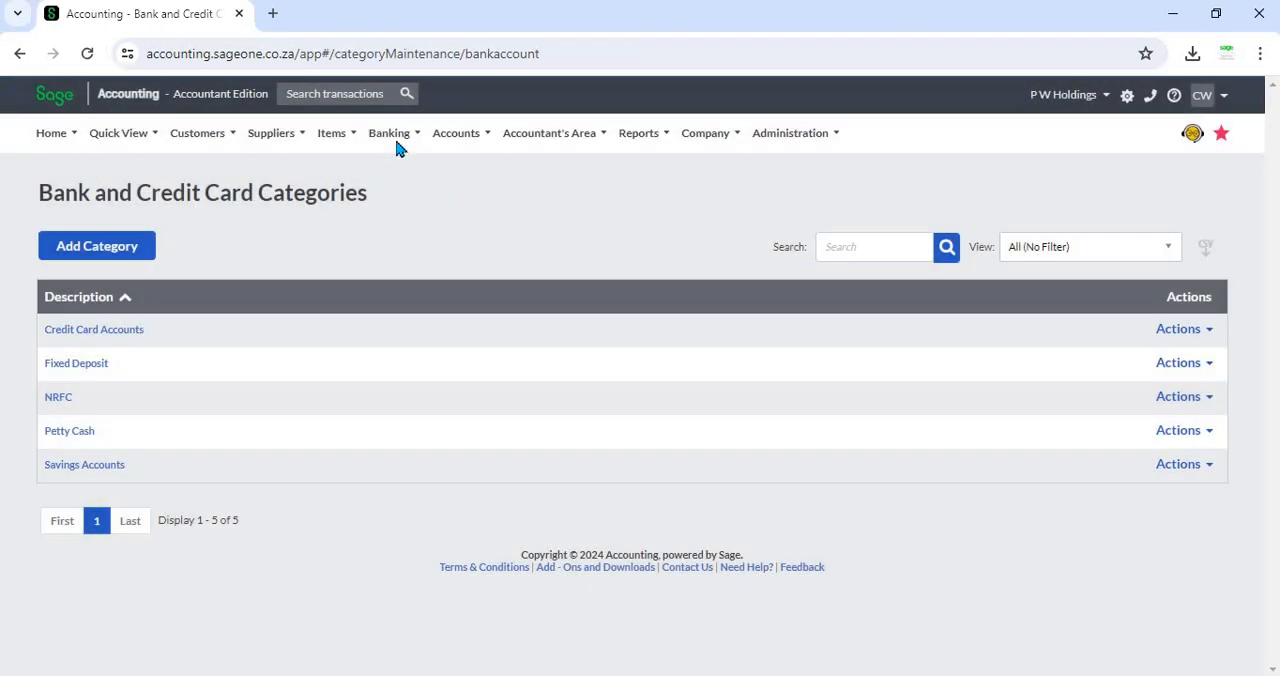
Step: Return to the Cash Movement Report's filter options and review the From Category choices without selecting one
left_click(398, 142)
mouse_move(400, 262)
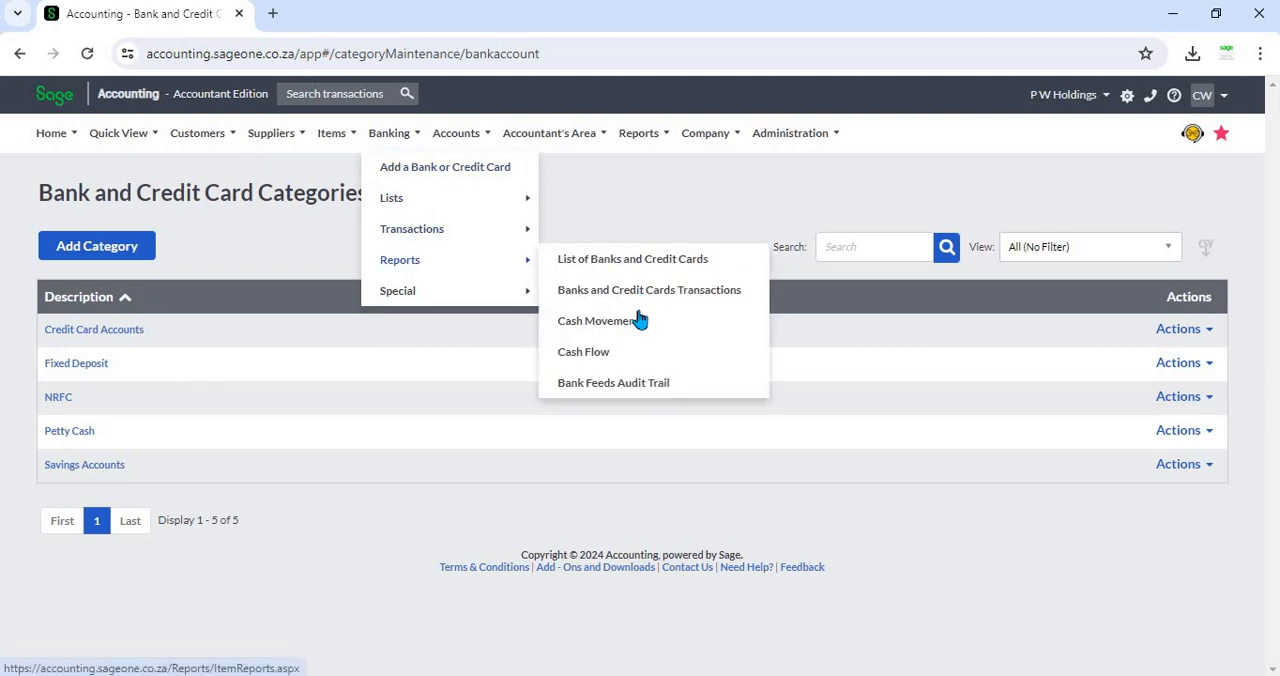
left_click(640, 321)
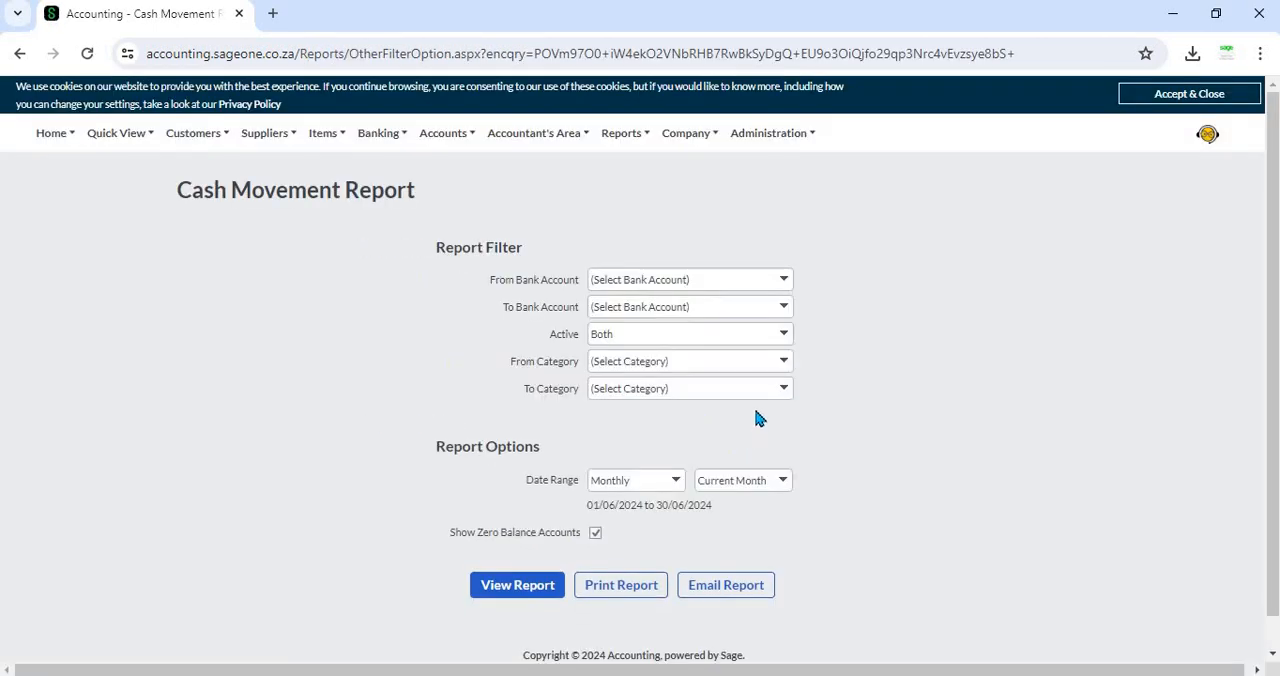
left_click(784, 364)
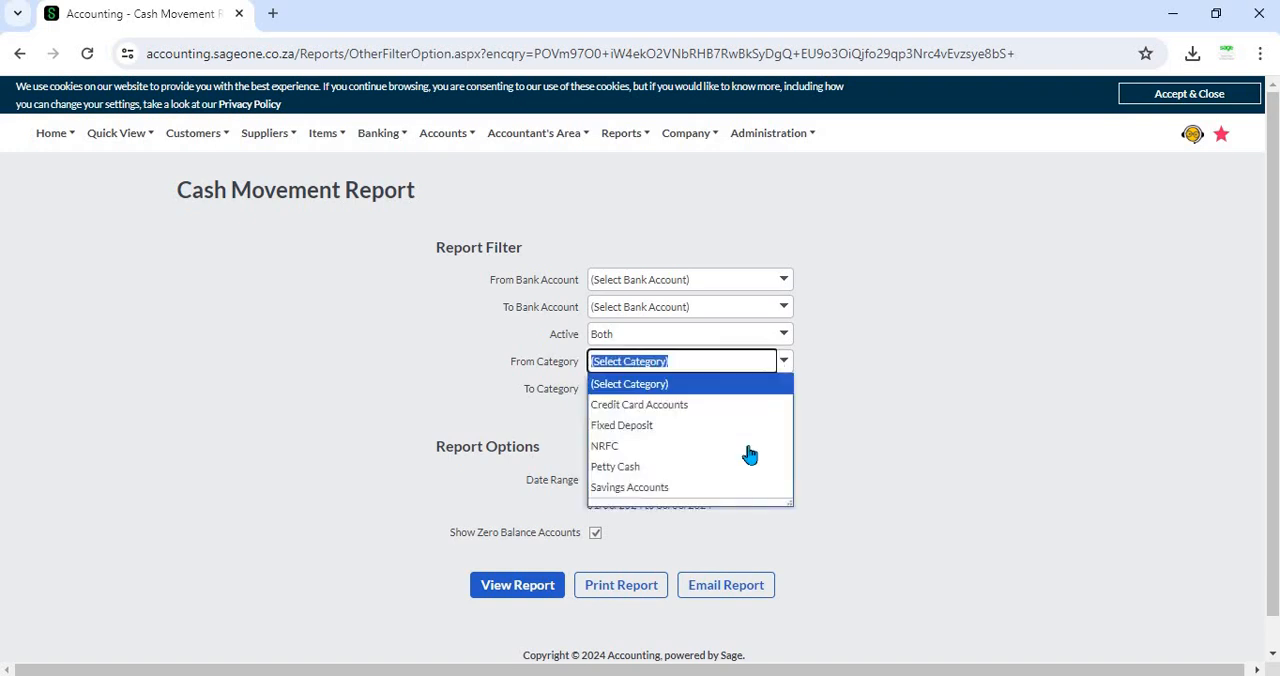
left_click(926, 358)
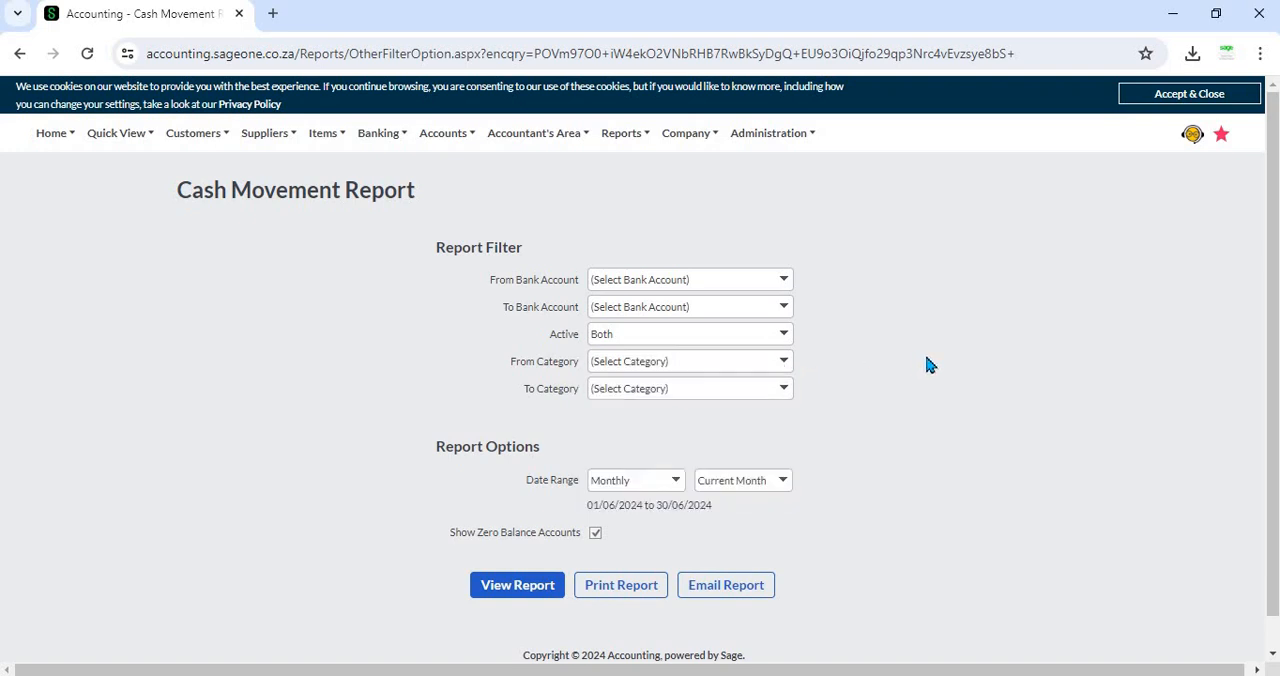